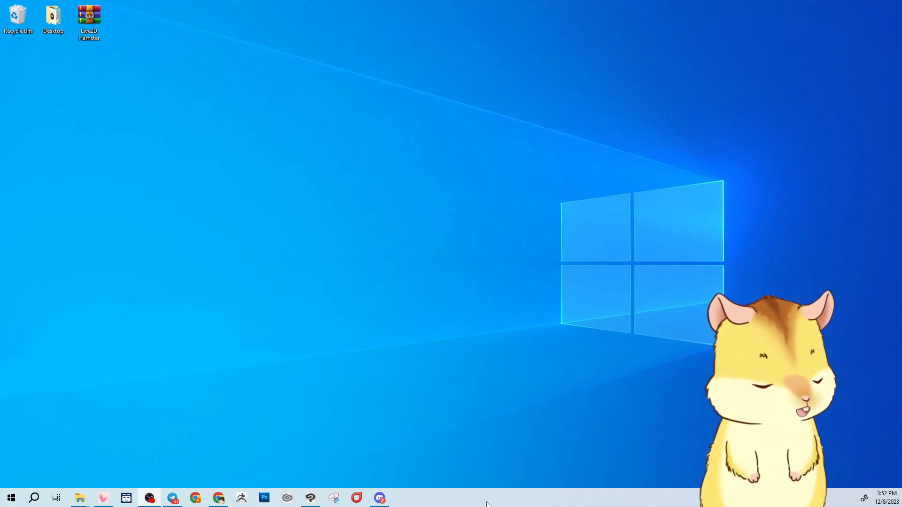
mouse_move(370, 506)
mouse_down()
mouse_move(427, 264)
mouse_move(241, 113)
mouse_up()
mouse_move(495, 104)
mouse_down()
mouse_move(457, 53)
mouse_move(473, 48)
mouse_move(486, 506)
mouse_up()
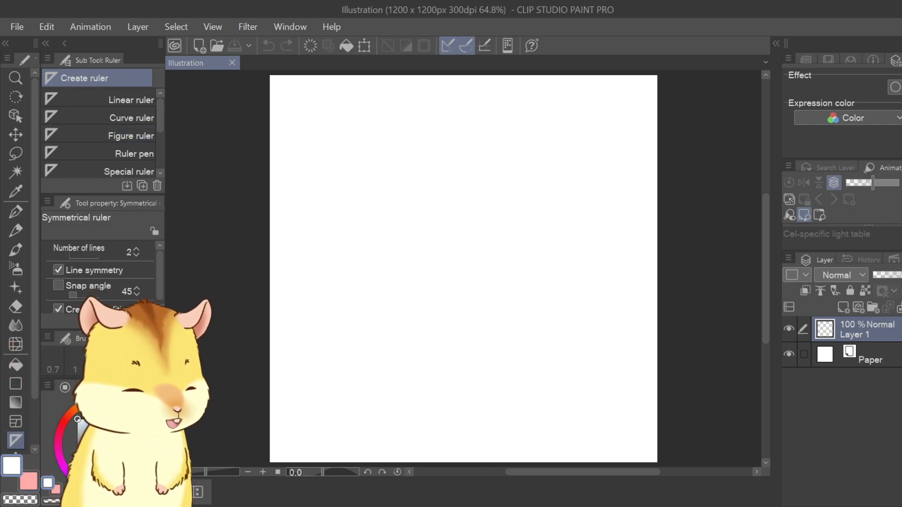
Place a vertical symmetrical ruler with 2 lines and line symmetry down the middle of the canvas
drag(161, 126, 161, 150)
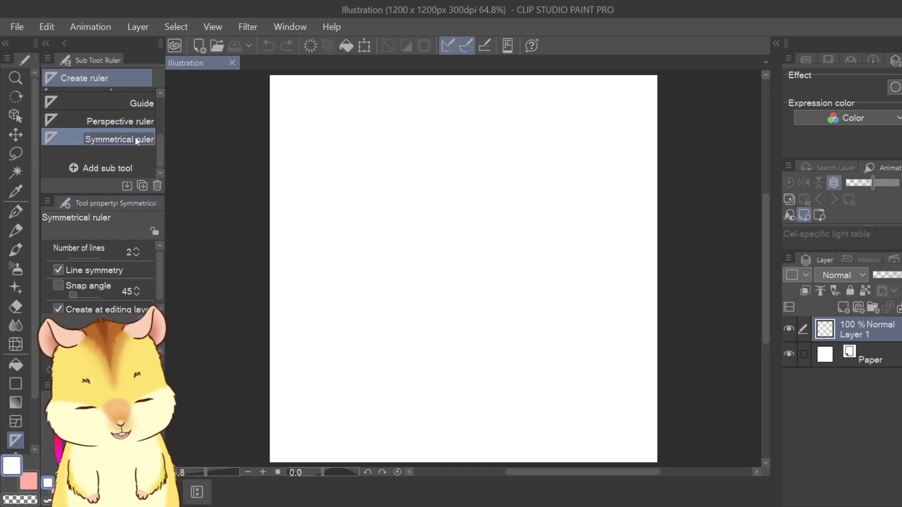
drag(456, 118, 457, 160)
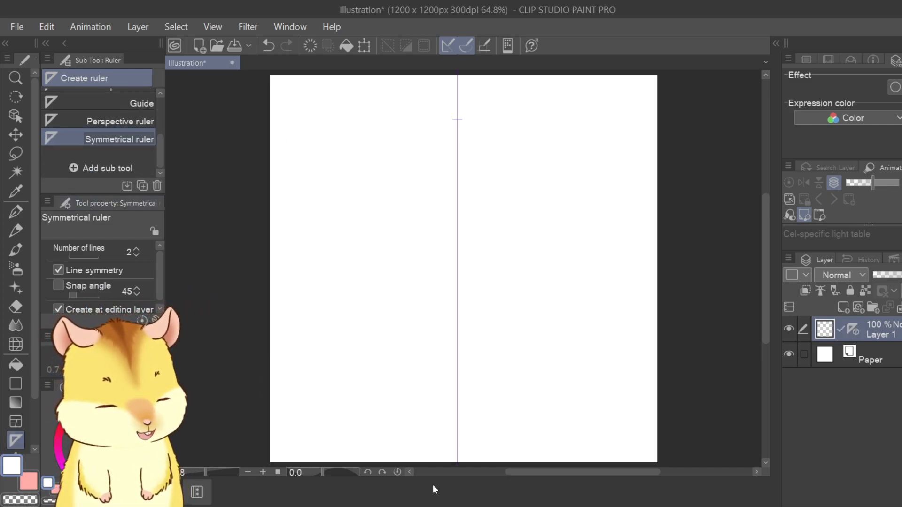
Choose the Opaque watercolor brush and set a dark red drawing color
click(15, 212)
click(16, 250)
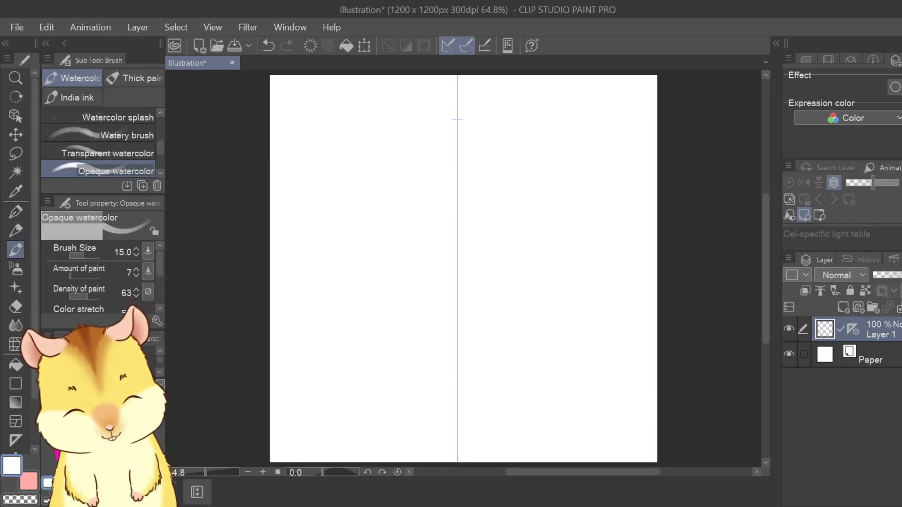
click(75, 467)
click(120, 443)
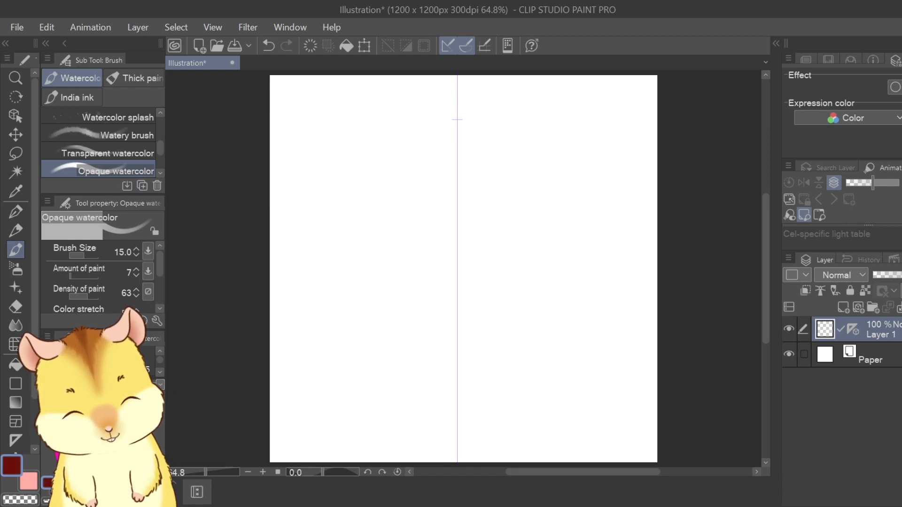
Try a mirrored vertical stroke beside the symmetry line and undo it
scroll(469, 217, up, 2)
mouse_move(452, 210)
mouse_down()
mouse_move(498, 212)
mouse_move(450, 305)
mouse_up()
key(ctrl+z)
scroll(471, 253, up, 2)
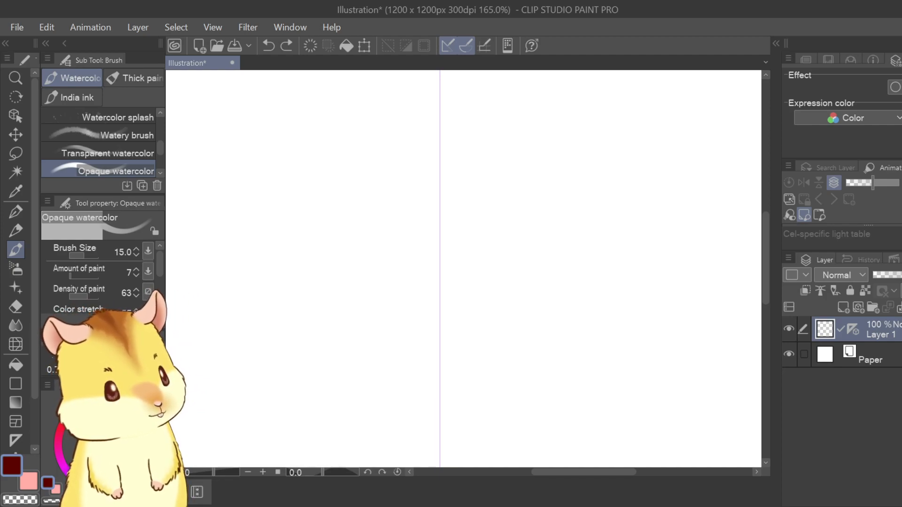
Reduce the brush size to 8 and try mirrored strokes along the symmetry line, undoing each one
key(bracketleft)
key(bracketleft)
key(bracketleft)
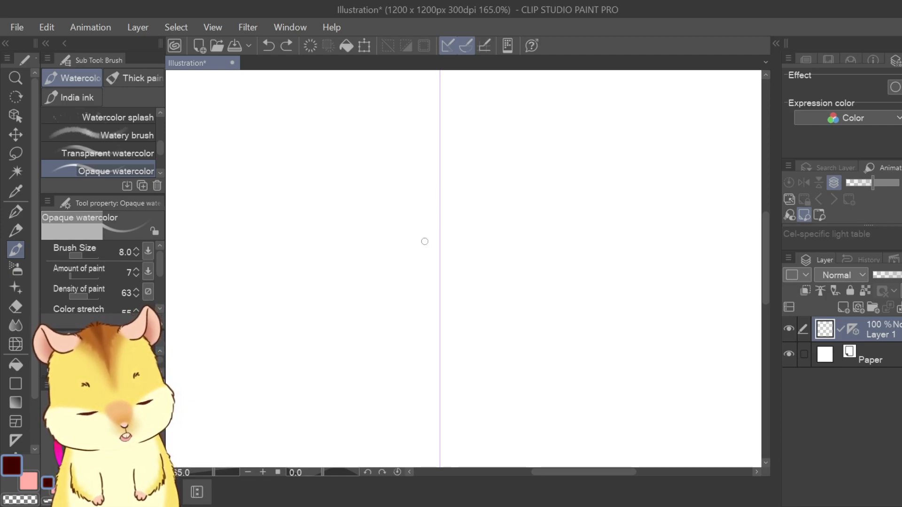
drag(442, 176, 472, 180)
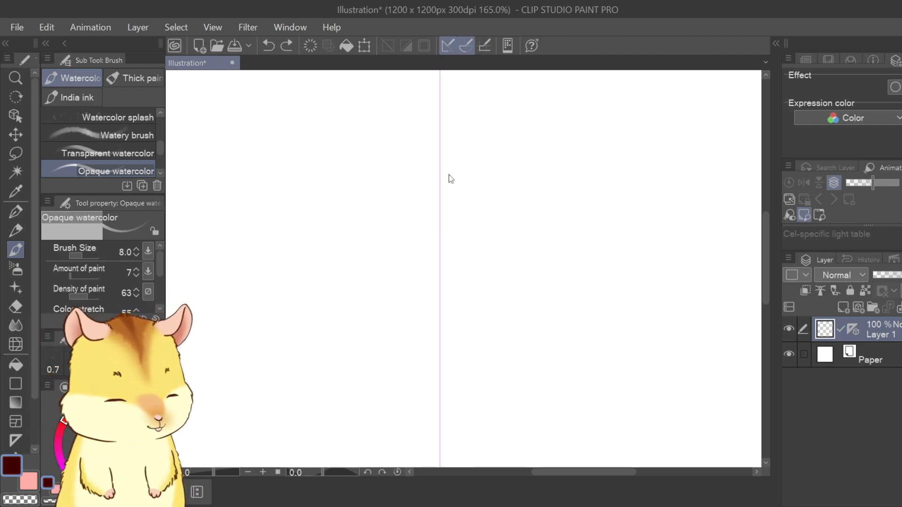
key(ctrl+z)
key(ctrl+y)
key(ctrl+z)
mouse_move(442, 173)
mouse_down()
mouse_move(476, 180)
mouse_move(480, 200)
mouse_move(475, 251)
mouse_move(442, 266)
mouse_up()
key(ctrl+z)
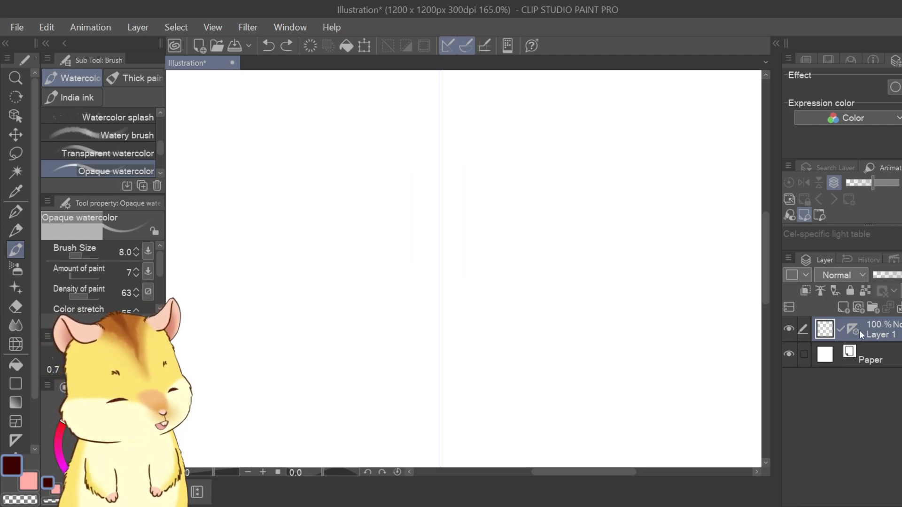
Add a new raster layer and draw a dark red spiral on it with brush size 15
click(842, 307)
scroll(421, 200, up, 5)
scroll(422, 200, up, 2)
key(bracketright)
key(bracketright)
key(bracketright)
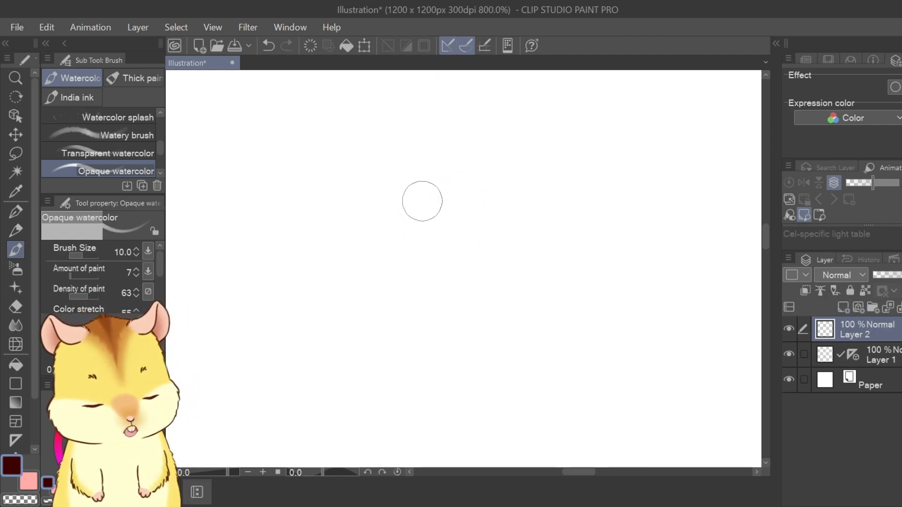
mouse_move(459, 109)
mouse_down()
mouse_move(373, 219)
mouse_move(428, 373)
mouse_move(569, 369)
mouse_move(608, 253)
mouse_move(496, 193)
mouse_move(518, 265)
mouse_up()
scroll(424, 209, up, 4)
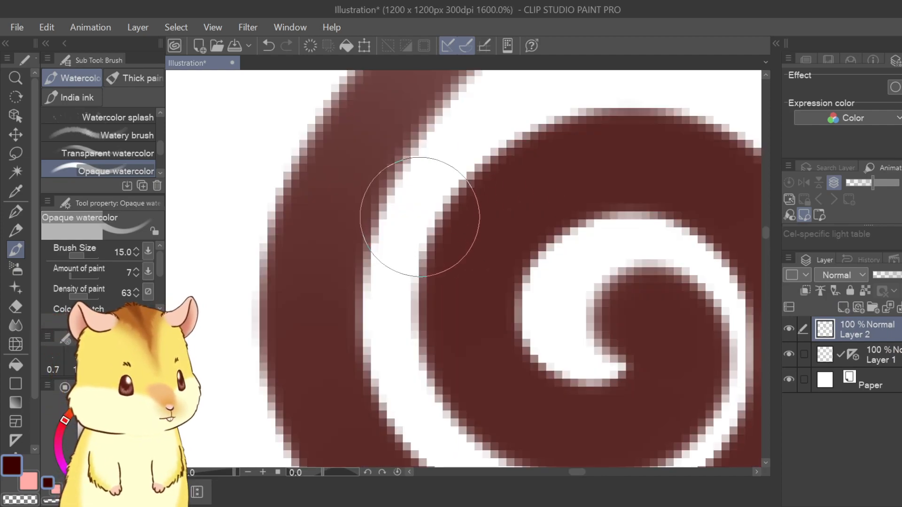
scroll(398, 245, down, 4)
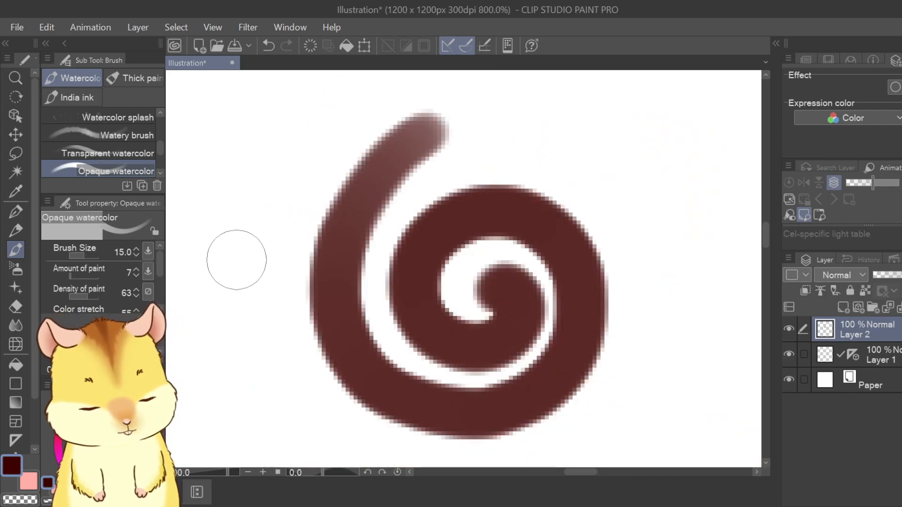
scroll(235, 258, down, 2)
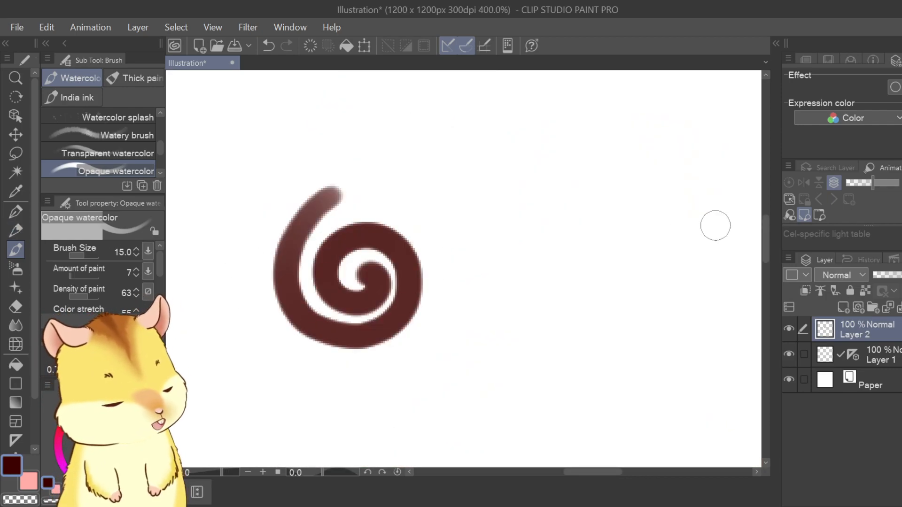
Add a vector layer above the dark red spiral's layer and choose a slightly brighter dark red drawing color
click(858, 307)
click(128, 418)
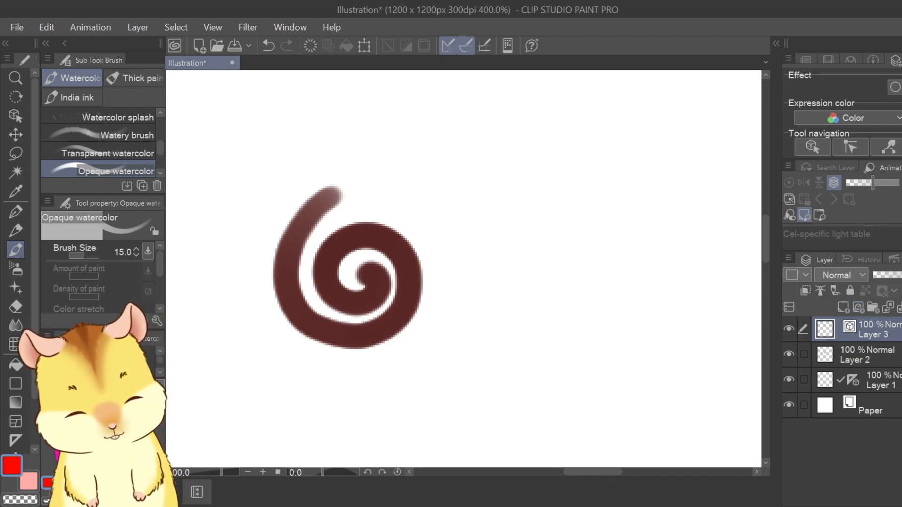
click(128, 437)
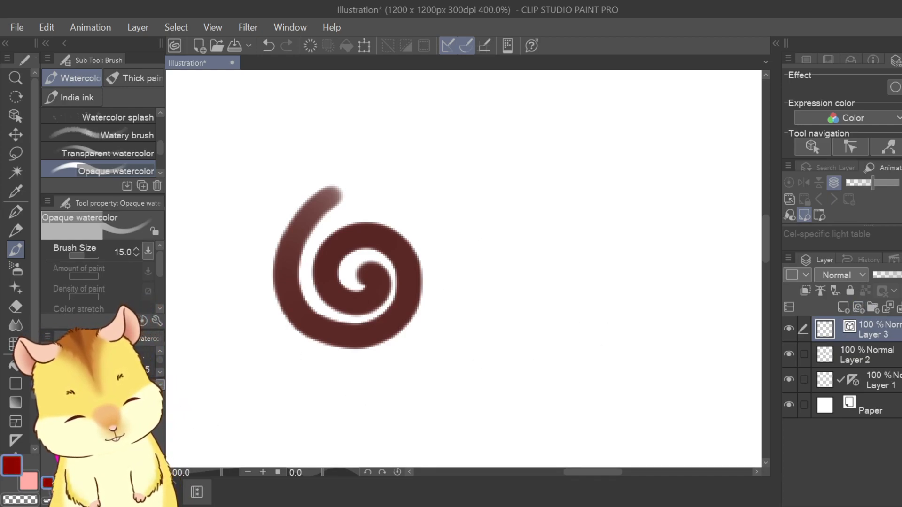
mouse_move(497, 195)
mouse_down()
mouse_move(463, 266)
mouse_move(523, 301)
mouse_move(458, 266)
mouse_move(554, 287)
mouse_move(513, 226)
mouse_move(528, 276)
mouse_move(479, 208)
mouse_move(513, 322)
mouse_move(514, 225)
mouse_move(532, 274)
mouse_move(479, 271)
mouse_move(541, 253)
mouse_move(471, 306)
mouse_up()
key(ctrl+z)
key(ctrl+z)
key(ctrl+z)
key(ctrl+z)
Draw a purple spiral on the vector layer beside the dark red one with brush size 15
mouse_move(512, 285)
mouse_down()
mouse_move(540, 298)
mouse_move(554, 213)
mouse_up()
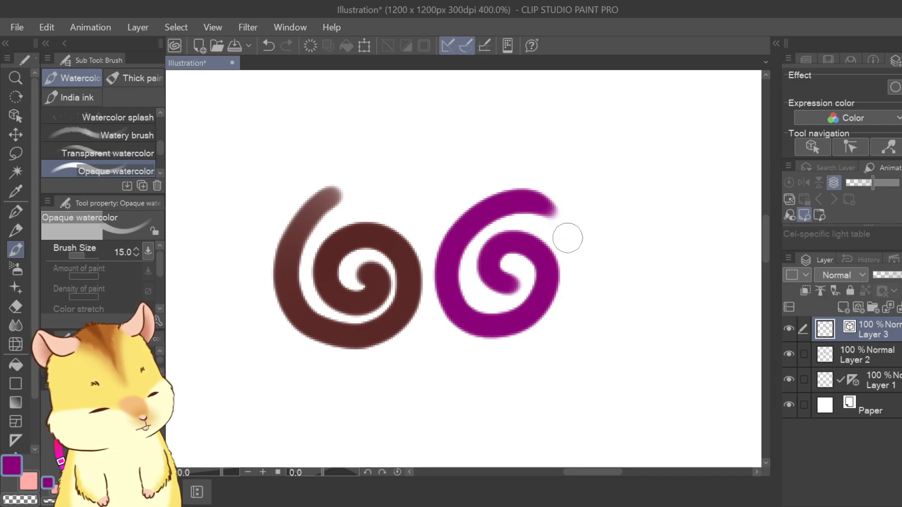
scroll(346, 342, up, 1)
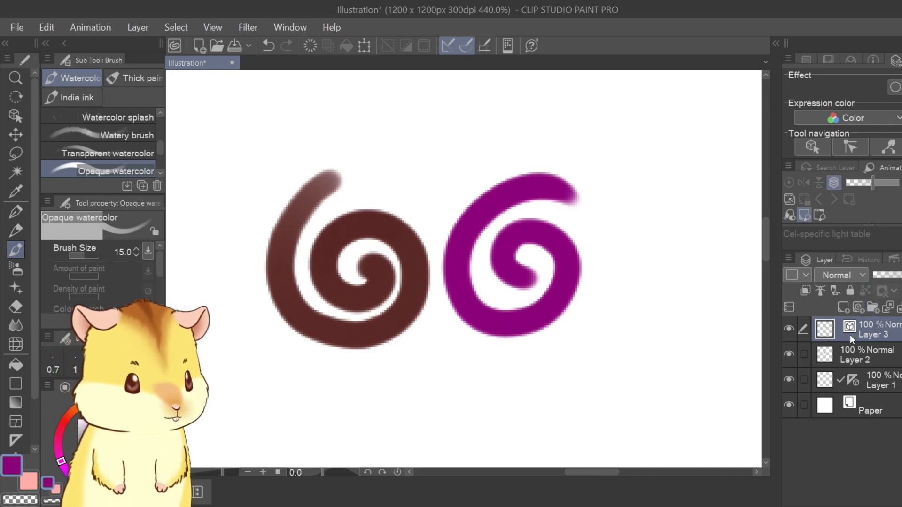
Try the Object operation tool on the dark red spiral in Layer 2
click(15, 116)
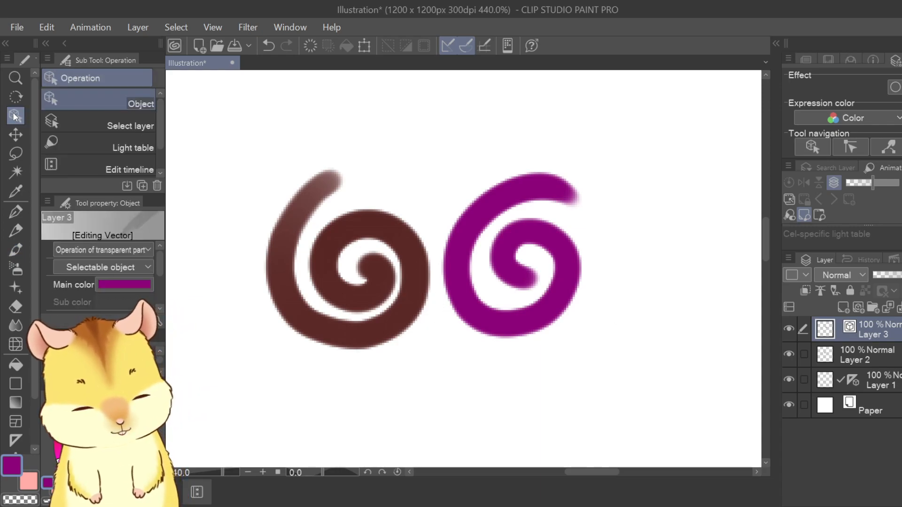
click(875, 356)
drag(411, 296, 412, 297)
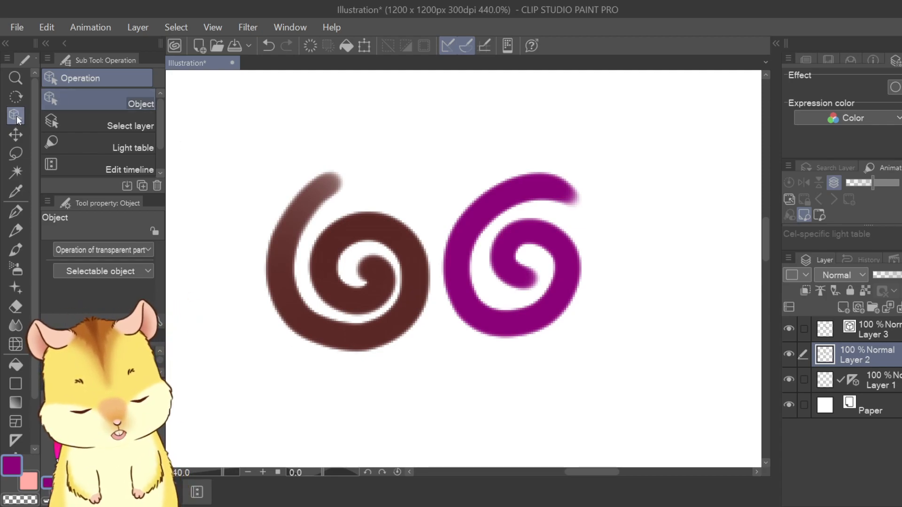
Select the purple vector spiral, try moving one of its control points and undo the move
click(558, 245)
scroll(509, 247, up, 3)
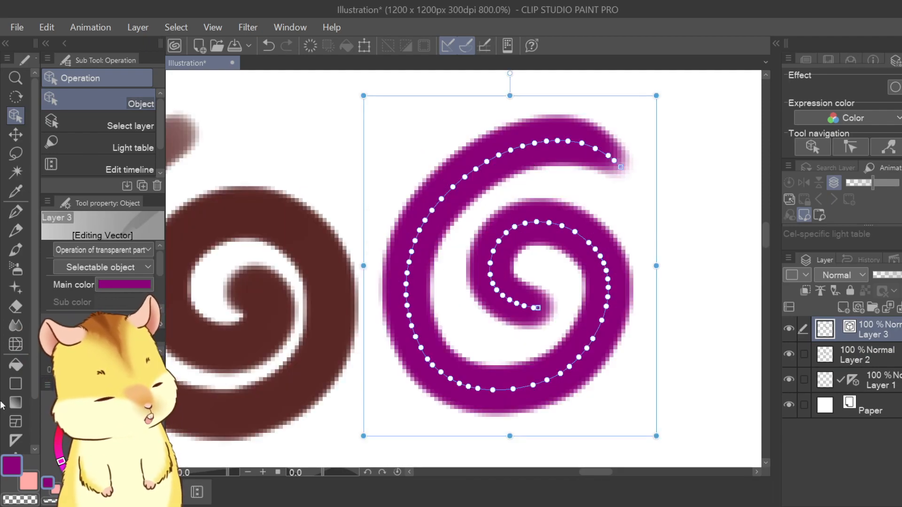
mouse_move(451, 185)
mouse_down()
mouse_move(436, 125)
mouse_move(473, 227)
mouse_move(452, 189)
mouse_up()
key(ctrl+z)
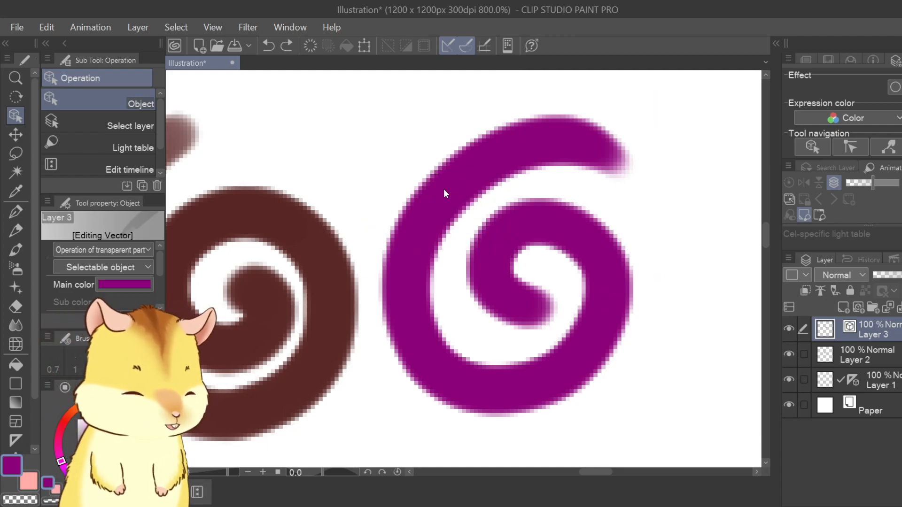
Simplify the purple spiral's path with the Simplify vector line tool
drag(35, 395, 34, 440)
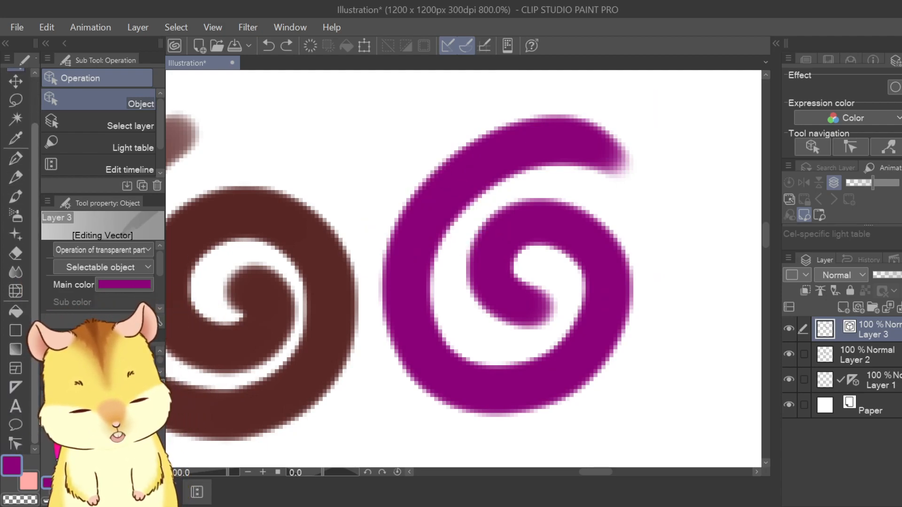
click(19, 445)
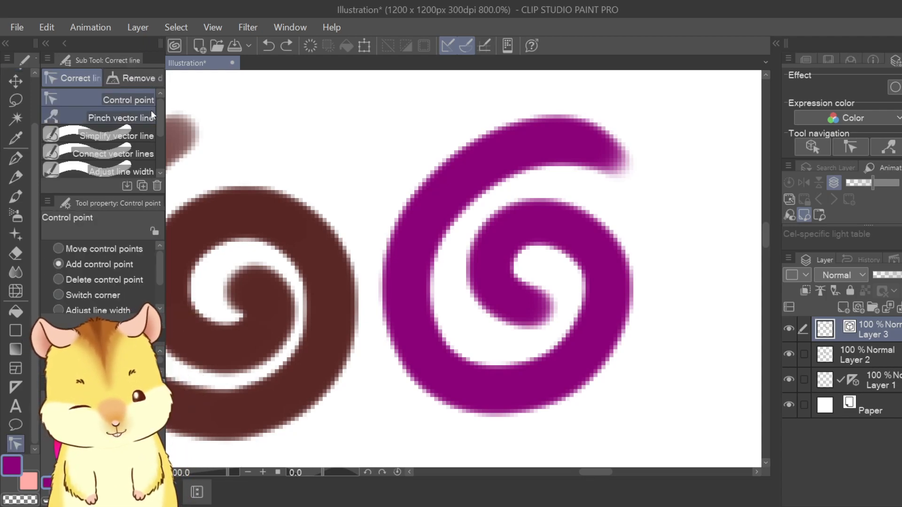
mouse_move(464, 170)
click(116, 136)
mouse_move(616, 148)
mouse_down()
mouse_move(422, 236)
mouse_move(451, 355)
mouse_move(614, 261)
mouse_move(492, 301)
mouse_up()
Round out the simplified purple spiral by adding and moving control points along its path
click(129, 100)
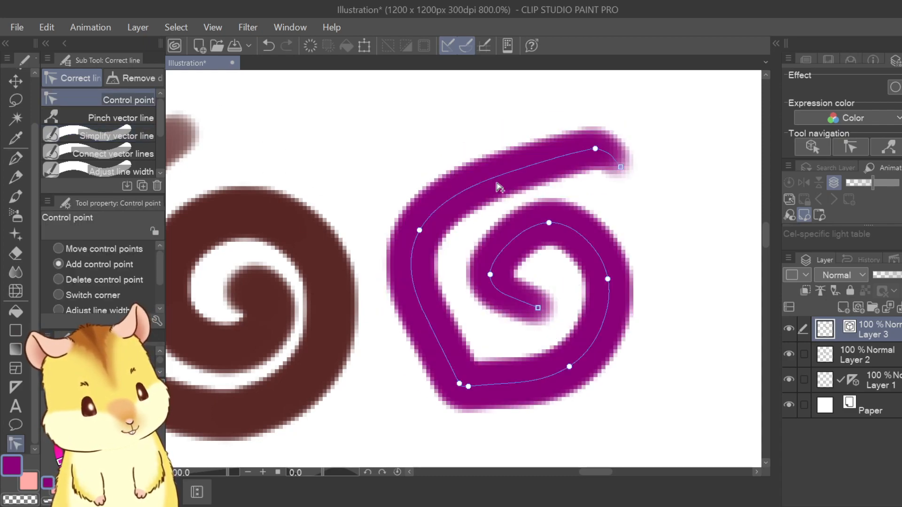
drag(470, 207, 470, 142)
drag(440, 273, 408, 310)
drag(419, 230, 404, 225)
drag(515, 240, 569, 219)
drag(469, 387, 445, 371)
scroll(543, 402, down, 5)
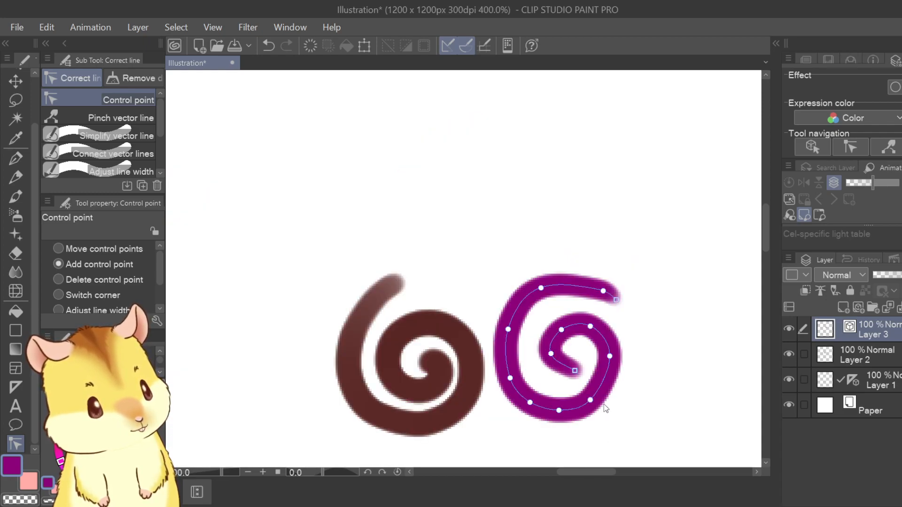
drag(674, 338, 549, 282)
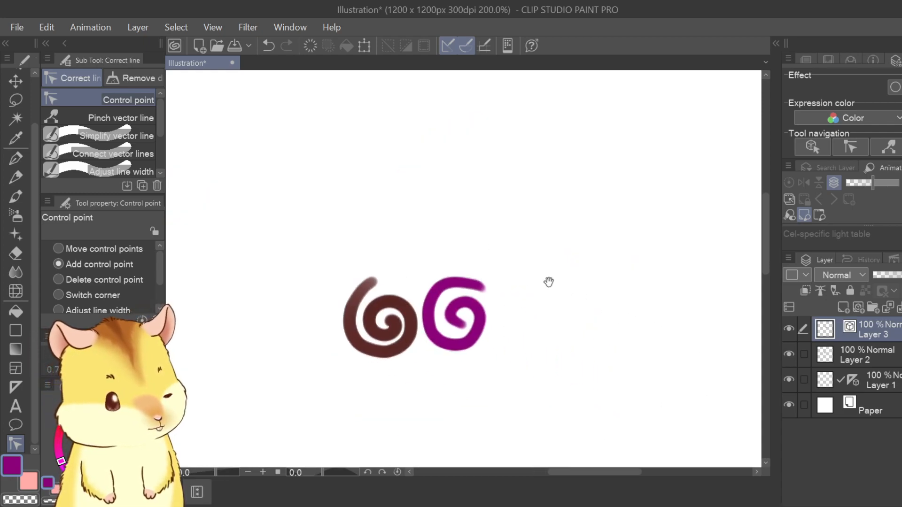
Rename the purple spiral's layer as Vector Layer and the dark red spiral's layer as Raster Layer
click(866, 362)
click(865, 335)
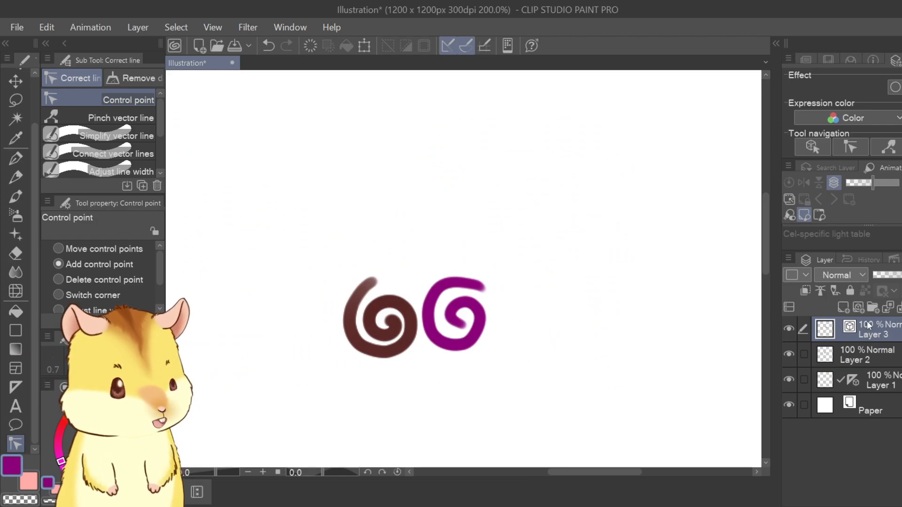
click(865, 359)
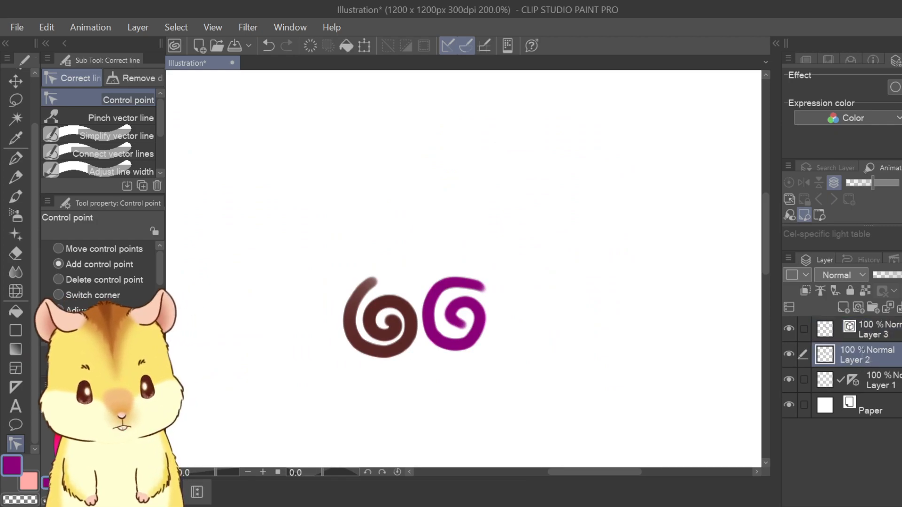
click(875, 337)
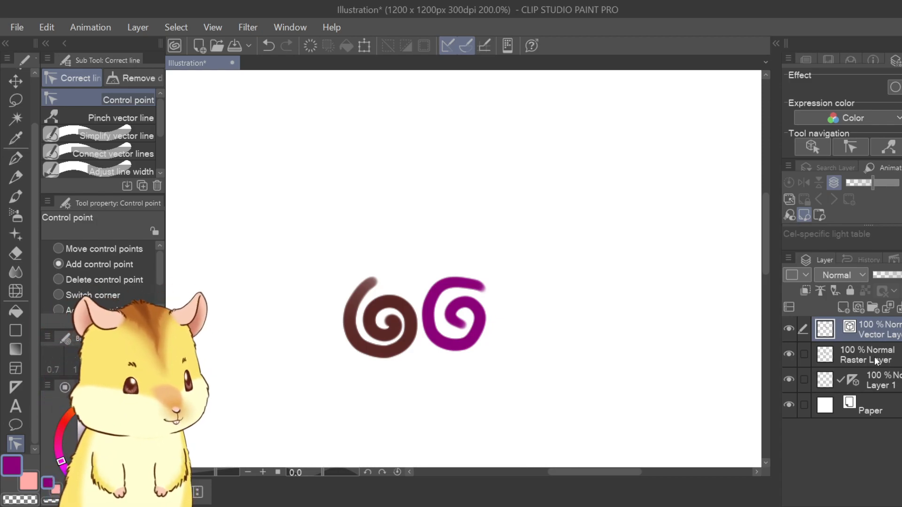
Scale up both spiral layers together until the two spirals nearly fill the canvas width
key(ctrl+minus)
key(ctrl+minus)
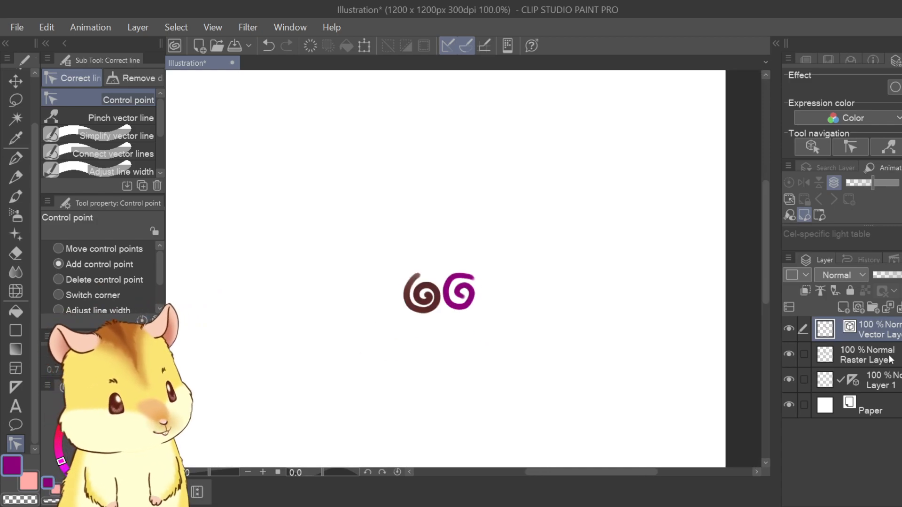
ctrl+click(891, 359)
key(ctrl+t)
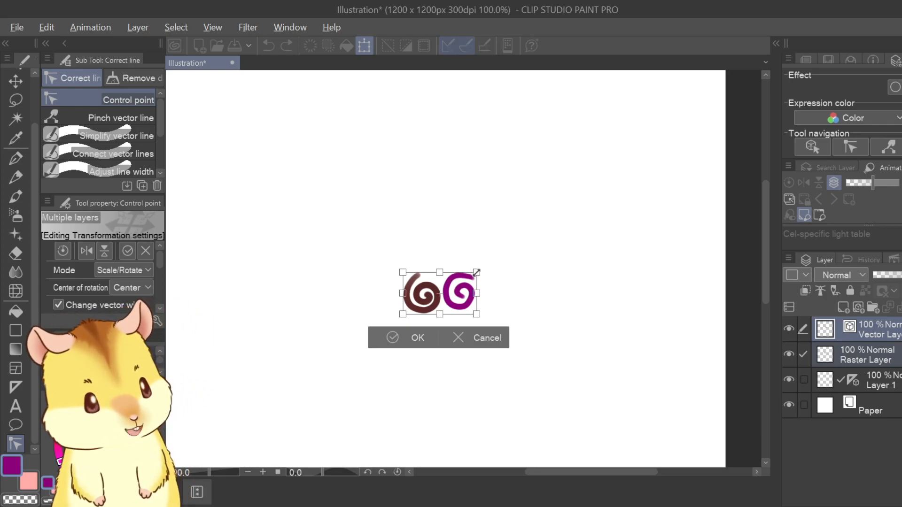
scroll(483, 299, down, 3)
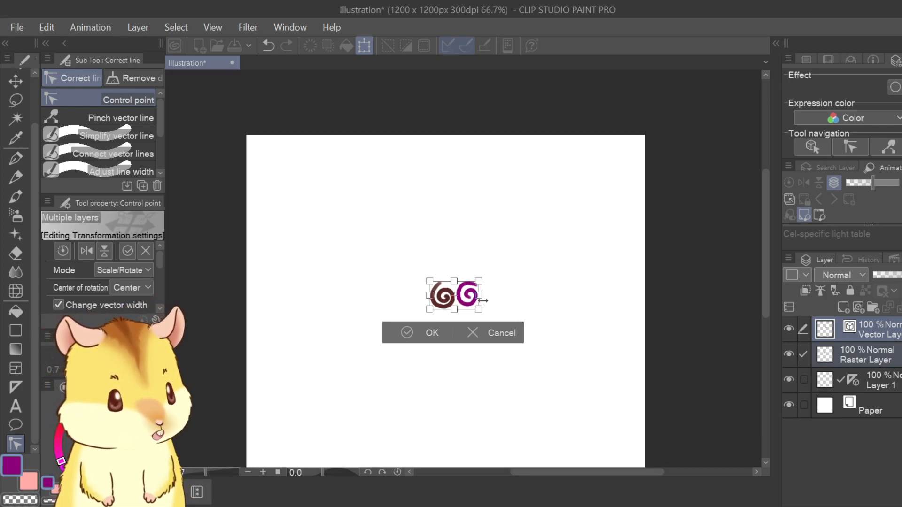
drag(483, 289, 557, 237)
click(438, 370)
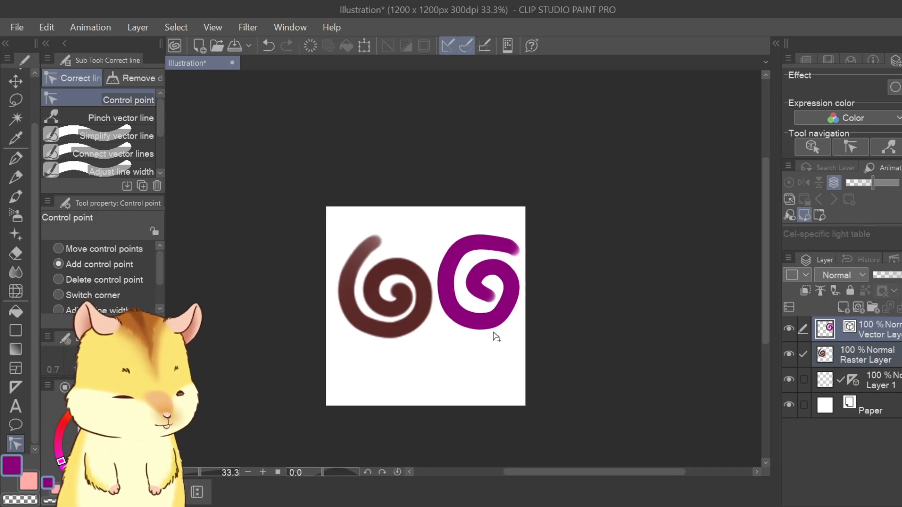
Examine the edges of the enlarged vector and raster spirals up close to compare their sharpness
scroll(450, 300, up, 6)
scroll(450, 303, up, 2)
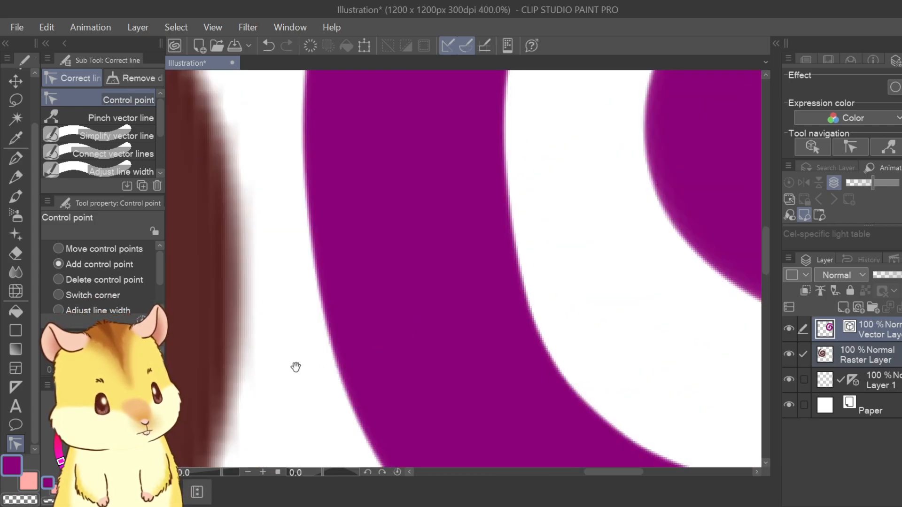
drag(190, 362, 599, 302)
scroll(523, 342, down, 2)
drag(489, 362, 620, 358)
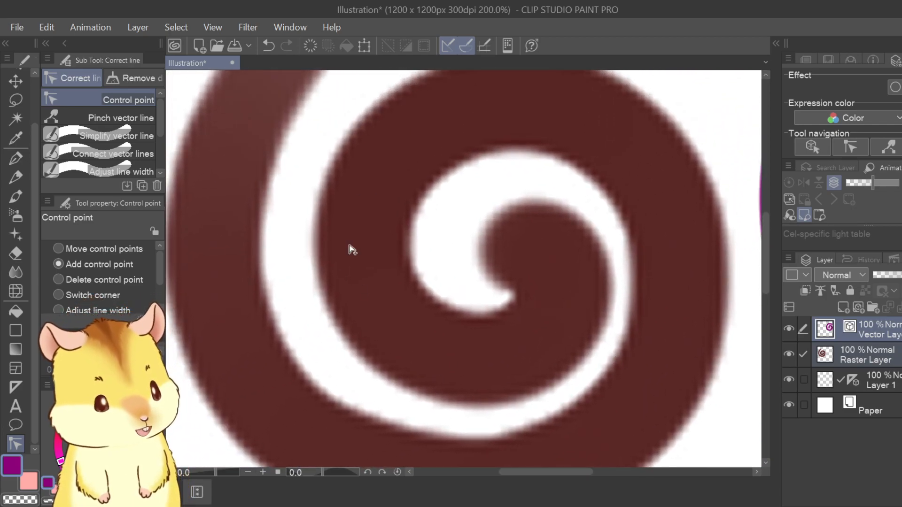
Inspect the purple vector spiral's edge and control points at high magnification to judge its sharpness after scaling
drag(630, 280, 347, 350)
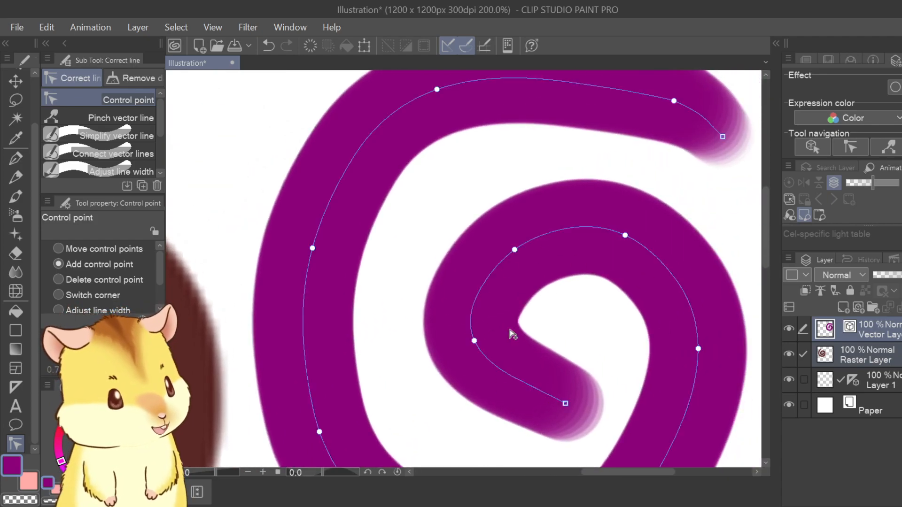
scroll(473, 280, up, 3)
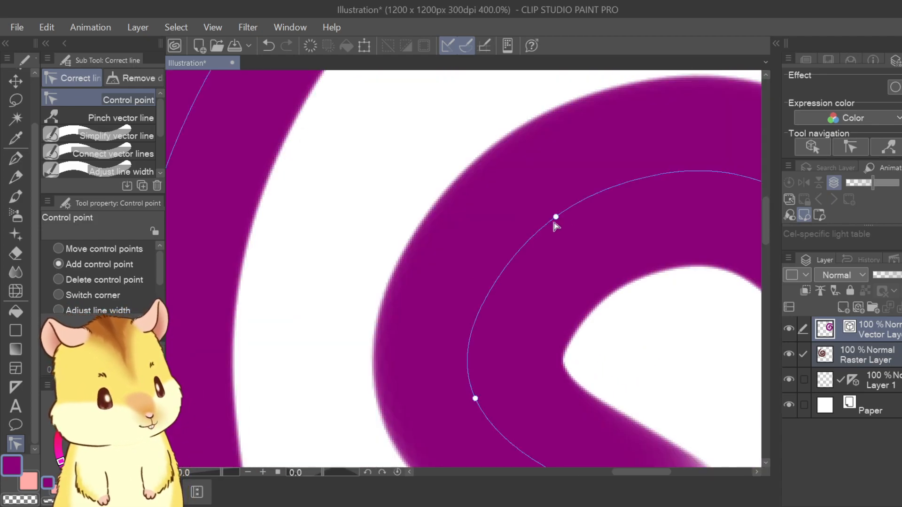
scroll(460, 217, down, 4)
drag(517, 221, 514, 209)
click(512, 205)
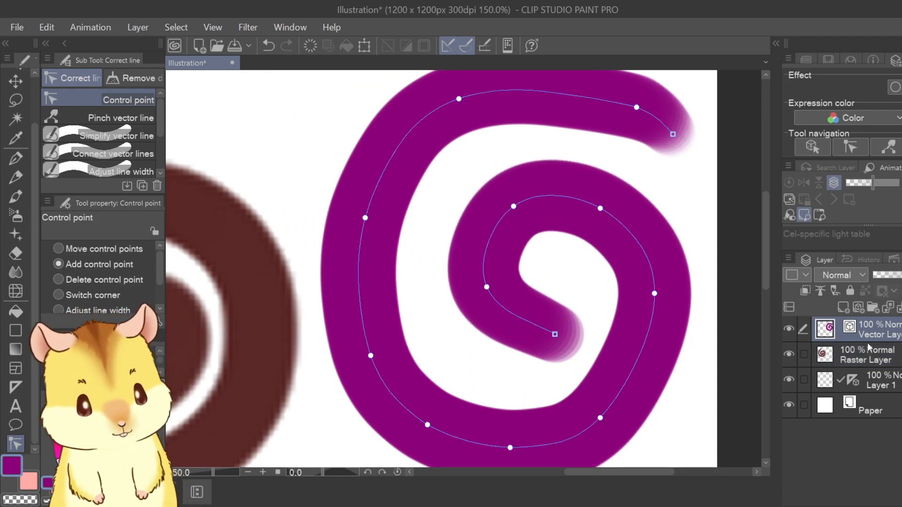
Select the purple vector spiral as an object and increase its line's brush size to 115.3
scroll(38, 214, up, 3)
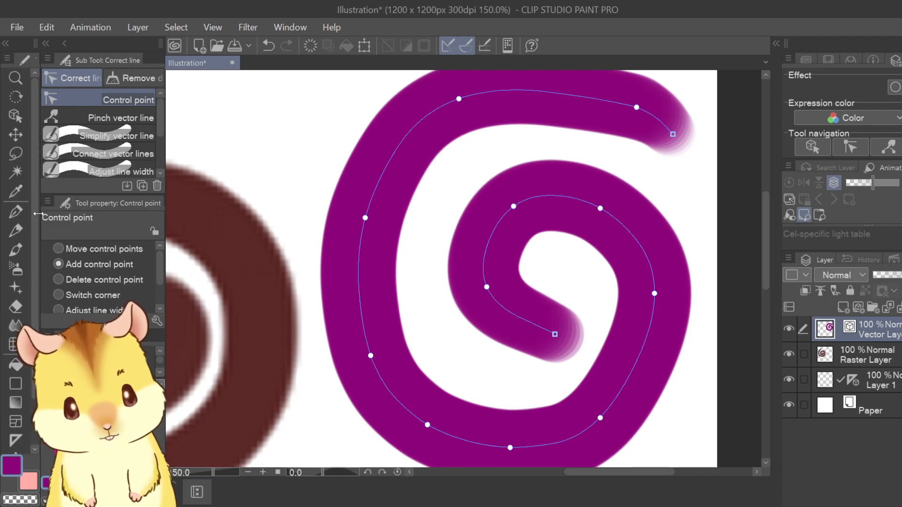
click(16, 115)
click(378, 181)
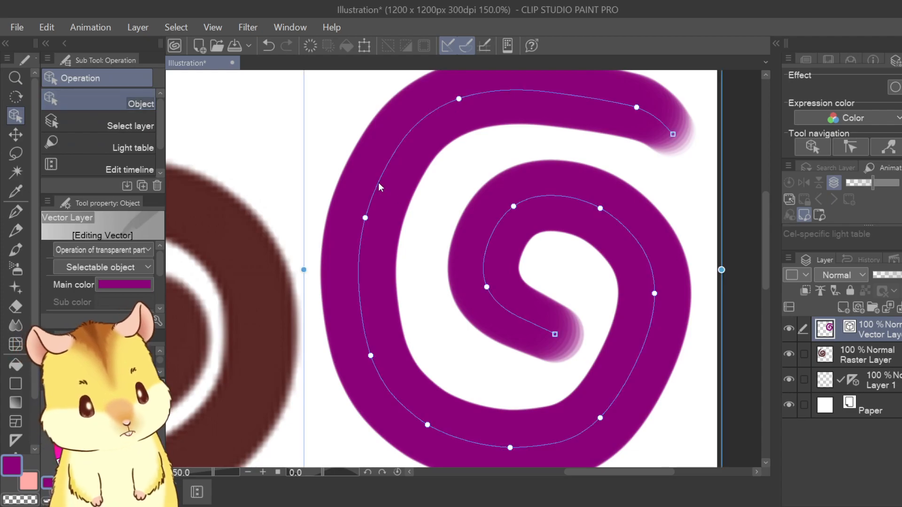
drag(159, 263, 159, 274)
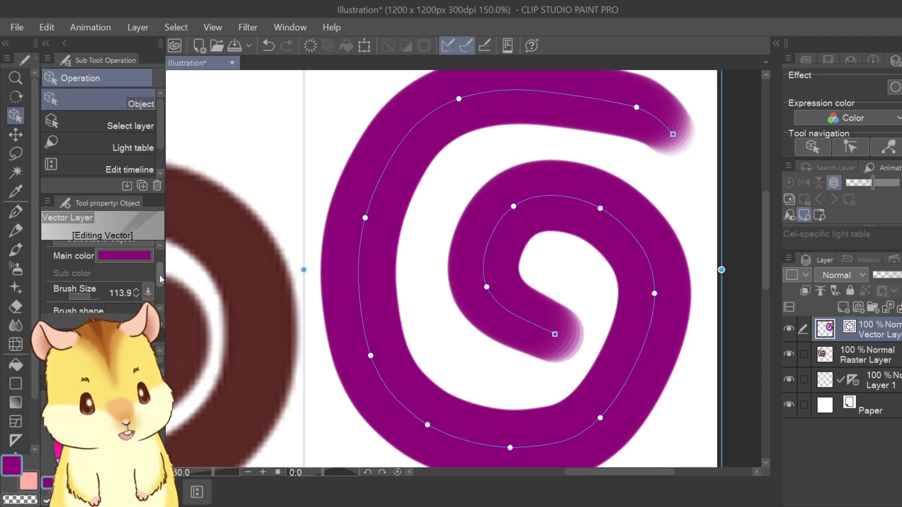
drag(83, 289, 94, 289)
key(ctrl+minus)
key(ctrl+minus)
key(ctrl+minus)
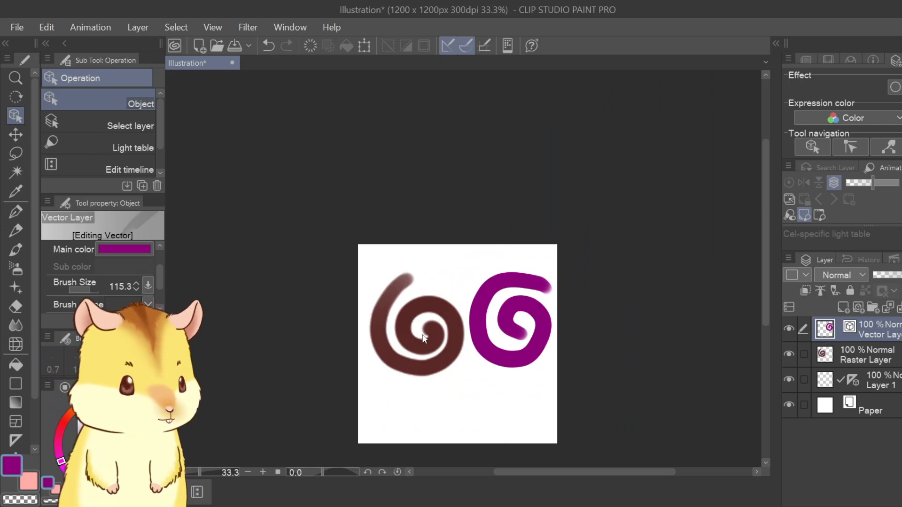
Delete the Vector Layer and the Raster Layer together with their spirals
click(876, 359)
drag(648, 377, 621, 359)
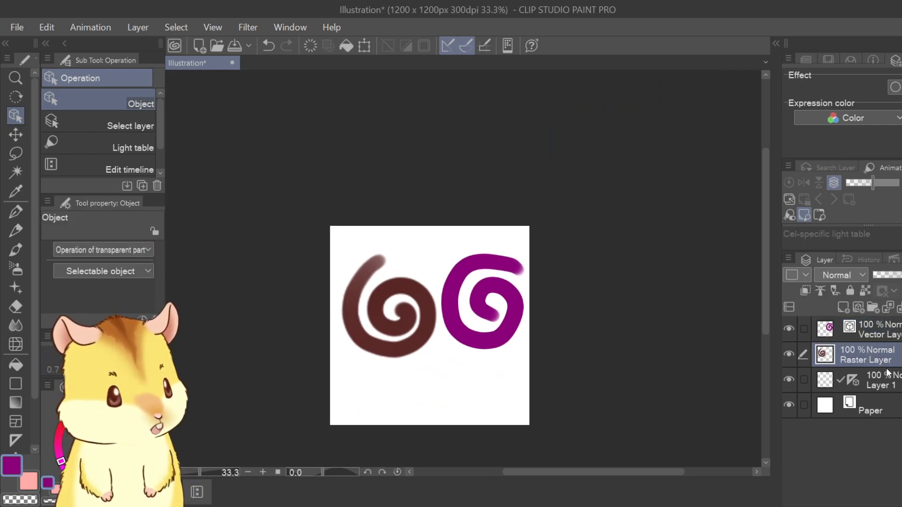
click(16, 155)
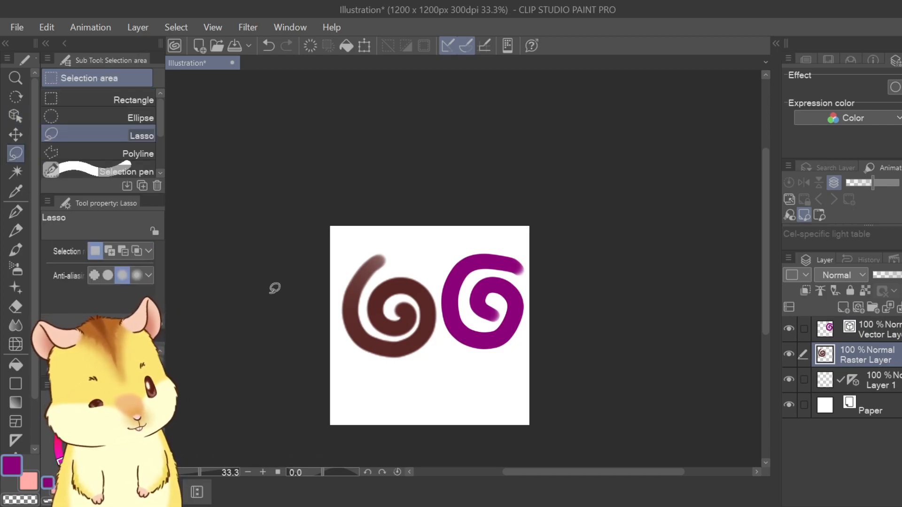
click(876, 377)
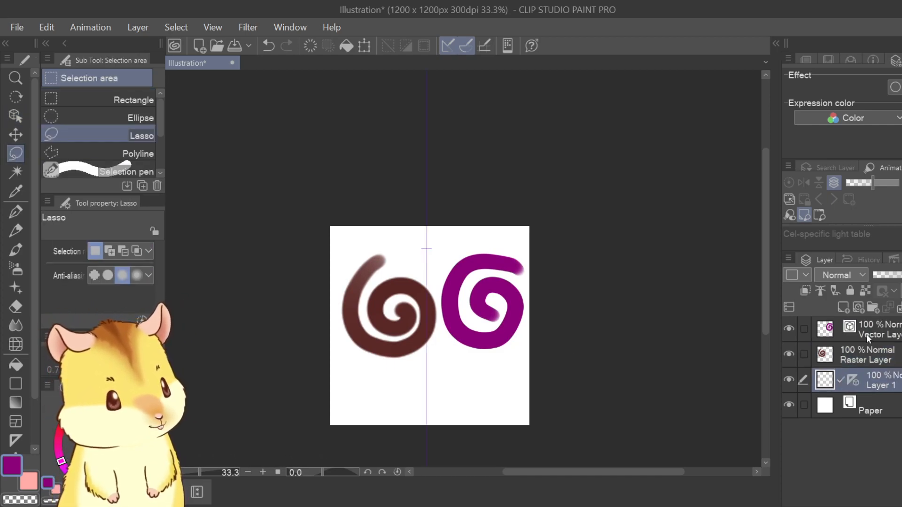
click(892, 334)
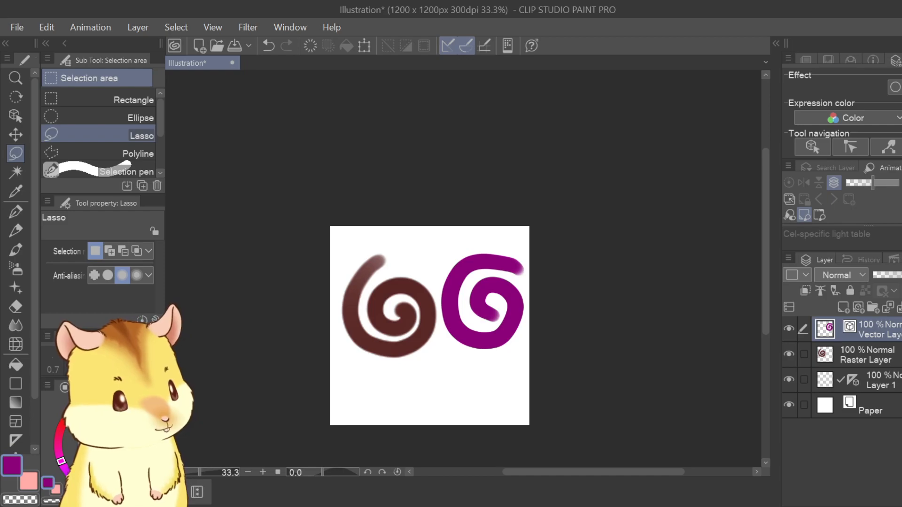
key(Delete)
key(Delete)
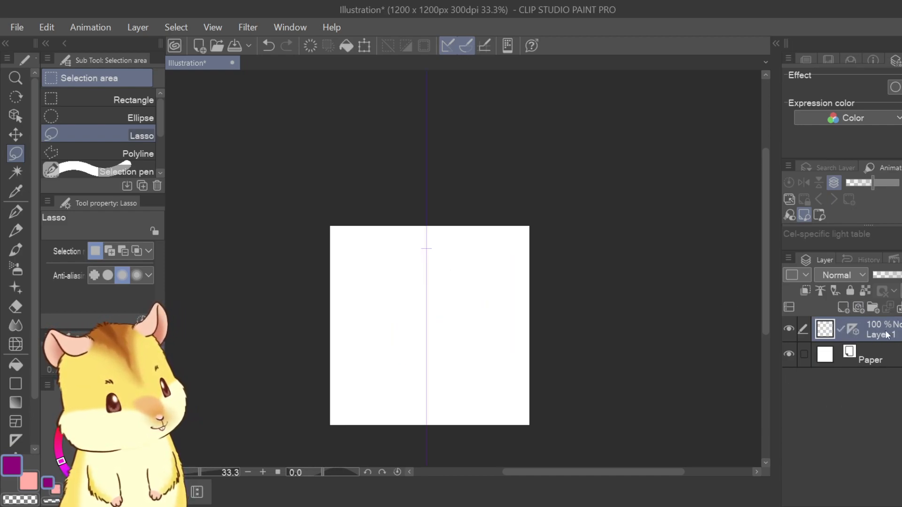
Replace Layer 1 with a new vector layer that takes over its symmetrical ruler
click(860, 307)
drag(853, 353, 873, 324)
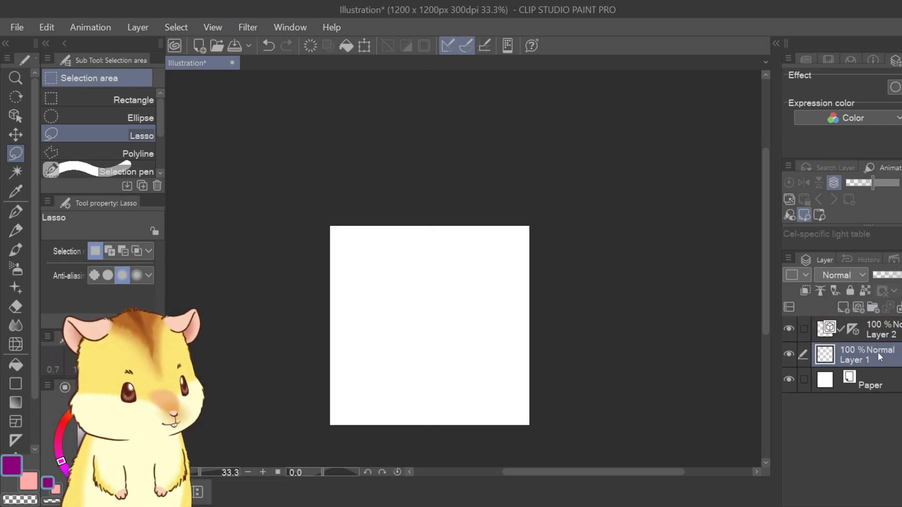
click(901, 307)
click(878, 330)
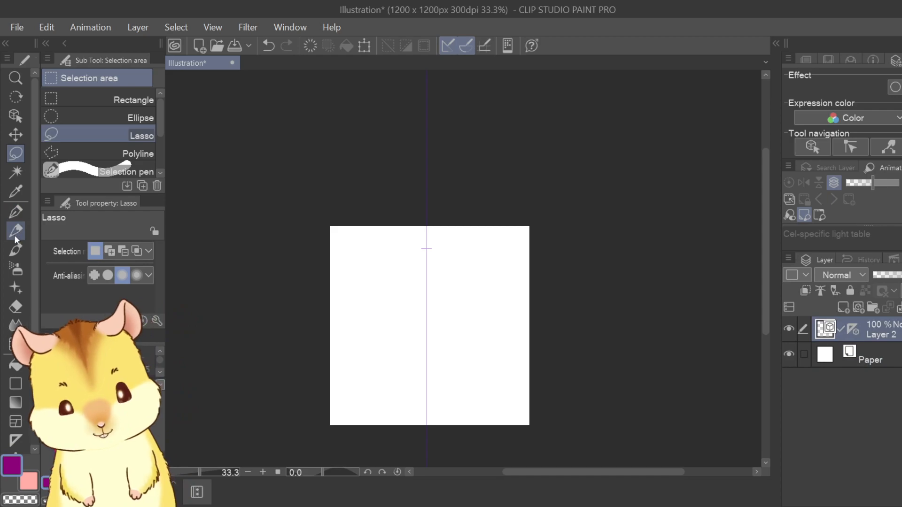
Draw the bow's rounded knot in dark red across the symmetry line with the Opaque watercolor brush at size 12
click(15, 250)
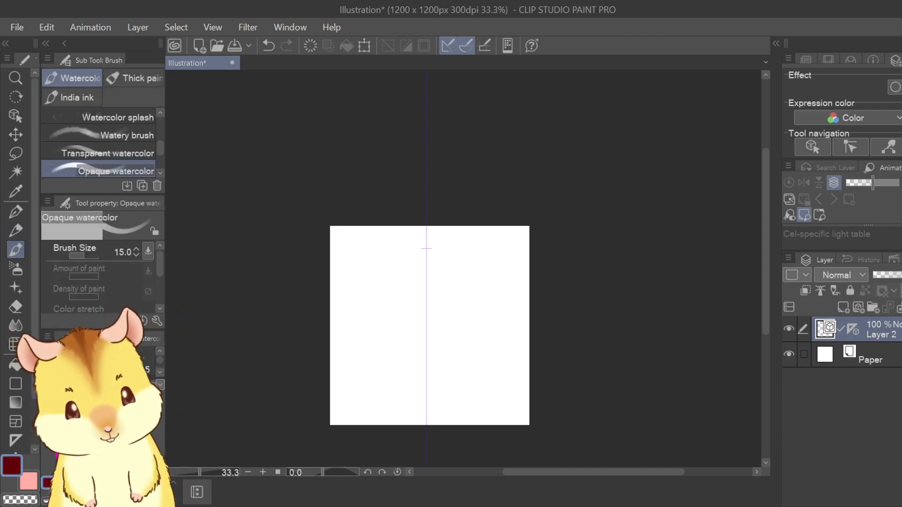
scroll(439, 341, up, 5)
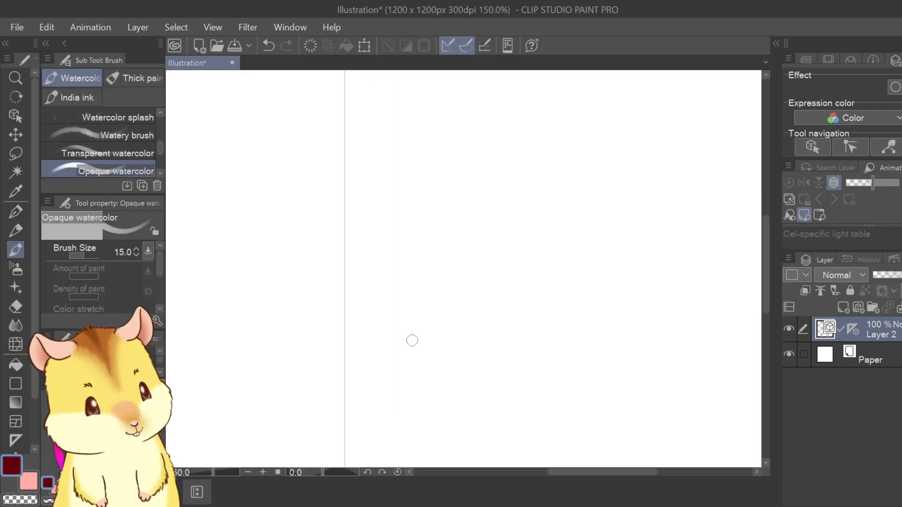
drag(386, 318, 481, 288)
drag(441, 201, 519, 201)
key(ctrl+z)
mouse_move(438, 200)
mouse_down()
mouse_move(493, 200)
mouse_move(457, 309)
mouse_move(439, 319)
mouse_up()
key(ctrl+z)
mouse_move(439, 203)
mouse_down()
mouse_move(490, 211)
mouse_move(478, 276)
mouse_move(446, 306)
mouse_up()
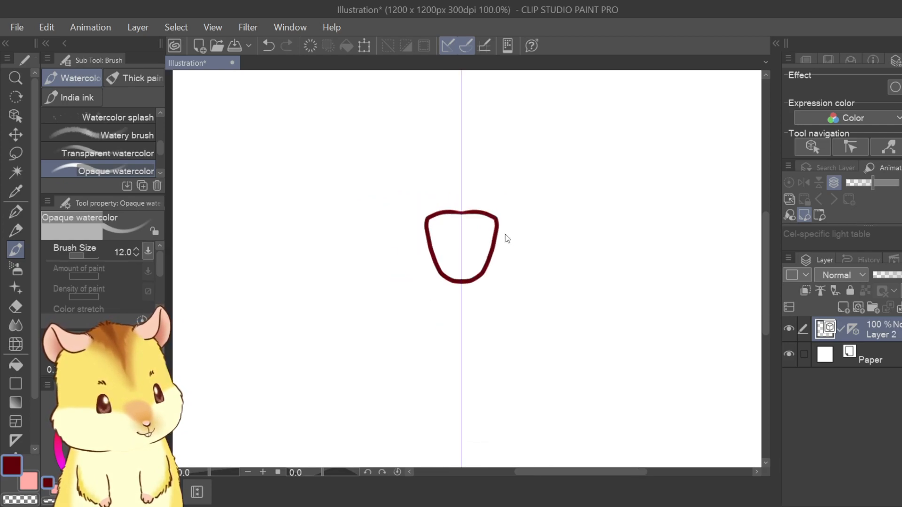
Draw the bow's mirrored loops with notched outer edges on both sides of the knot, plus two short crease lines in each
scroll(503, 238, down, 3)
drag(451, 239, 520, 252)
key(ctrl+z)
mouse_move(451, 240)
mouse_down()
mouse_move(502, 212)
mouse_move(529, 273)
mouse_up()
key(ctrl+z)
mouse_move(451, 238)
mouse_down()
mouse_move(527, 218)
mouse_move(506, 279)
mouse_move(516, 298)
mouse_move(459, 291)
mouse_up()
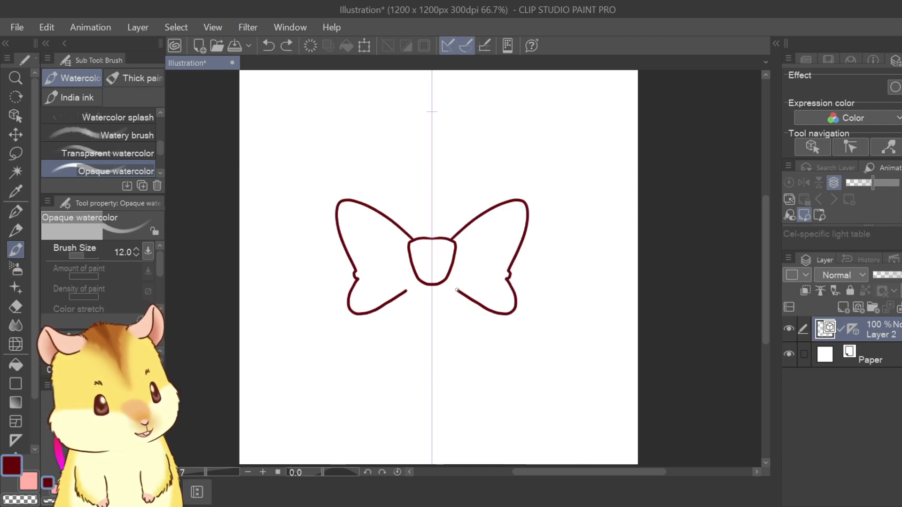
key(ctrl+z)
key(ctrl+z)
mouse_move(452, 239)
mouse_down()
mouse_move(530, 202)
mouse_move(510, 272)
mouse_up()
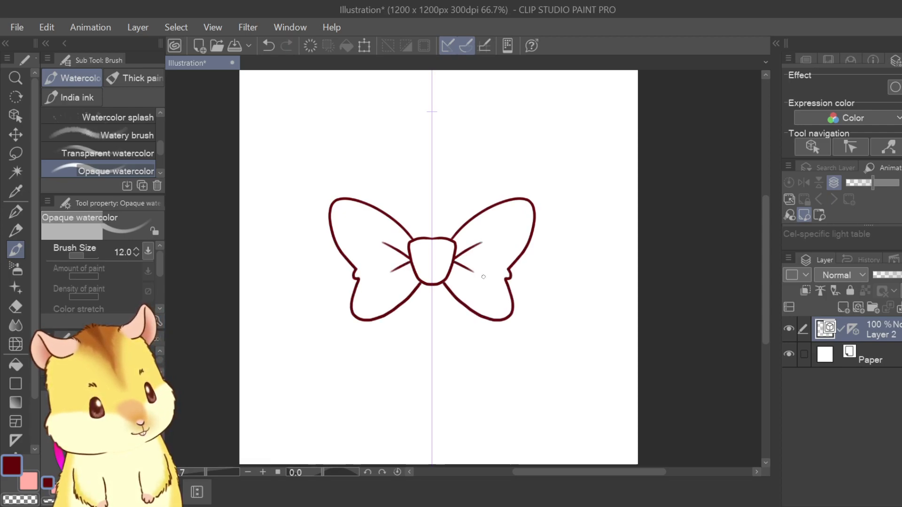
Add a raster layer directly above the Paper layer and name it Fill color
click(871, 355)
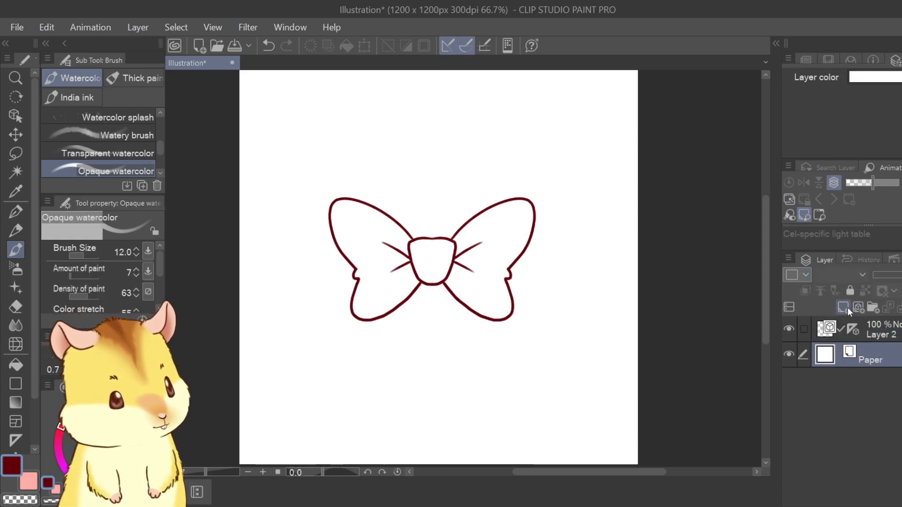
click(843, 307)
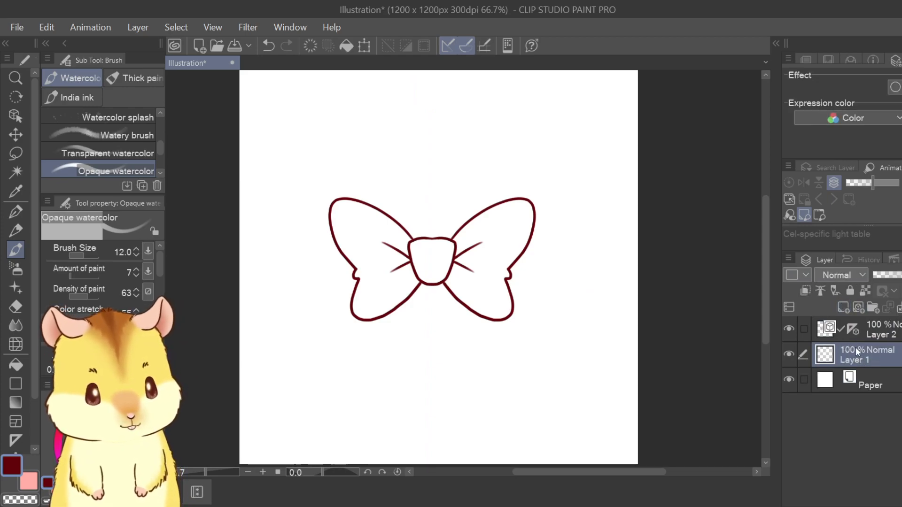
double_click(856, 359)
text(Fill color)
key(Return)
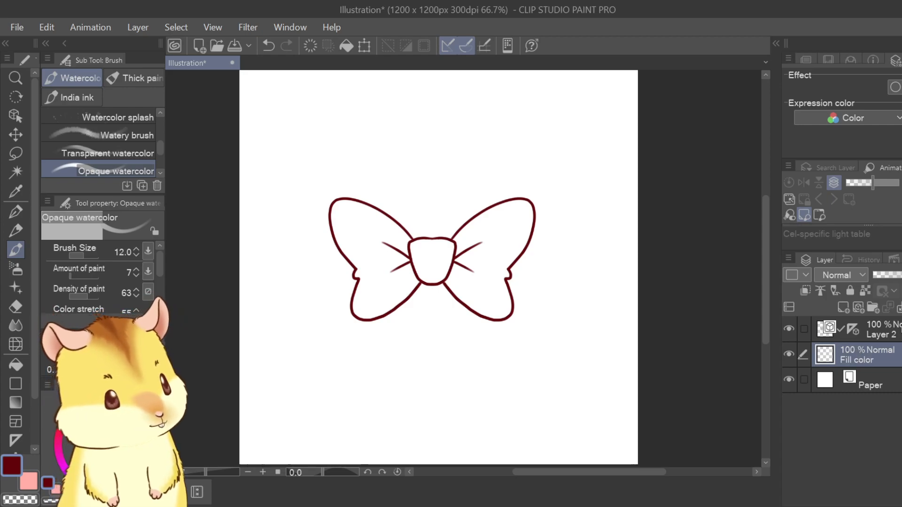
Rename the bow's vector layer as Lineart
click(885, 334)
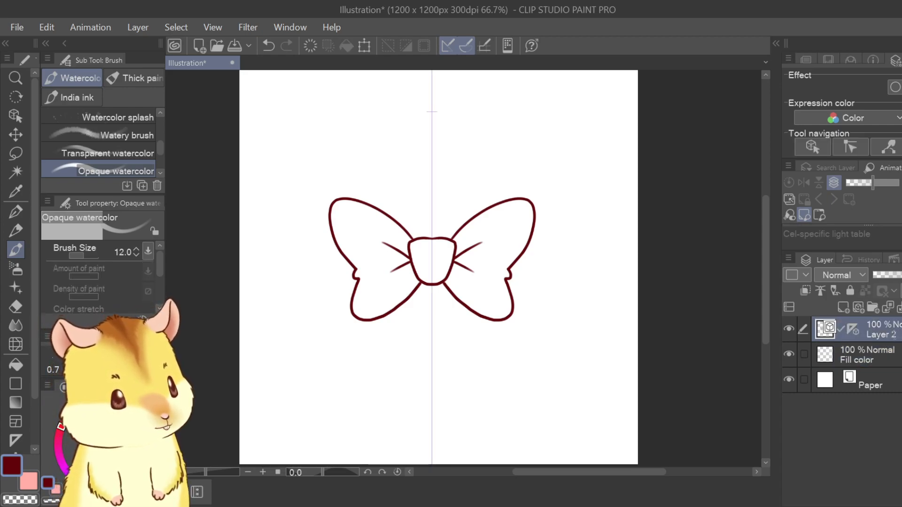
double_click(843, 318)
text(Lineart)
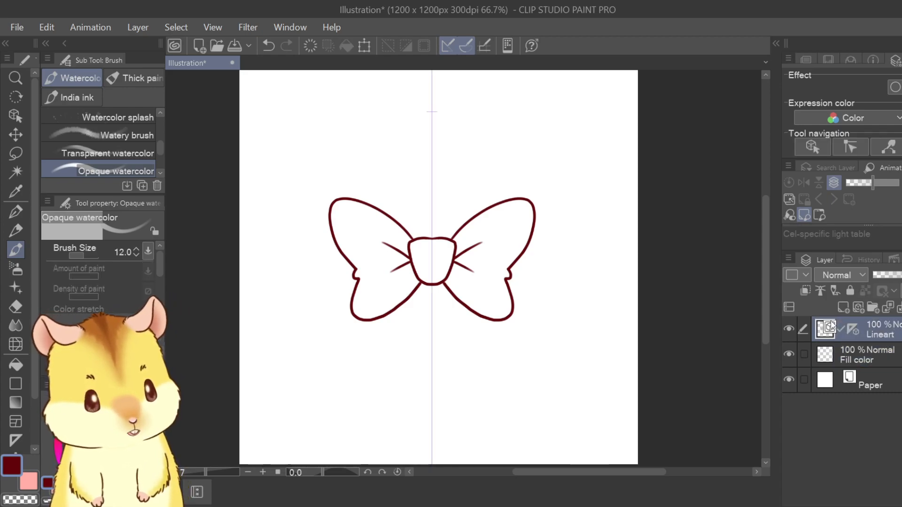
key(Return)
Fill the bow's knot and both loops with red on the Fill color layer, referring to other layers with gap closing disabled
click(889, 355)
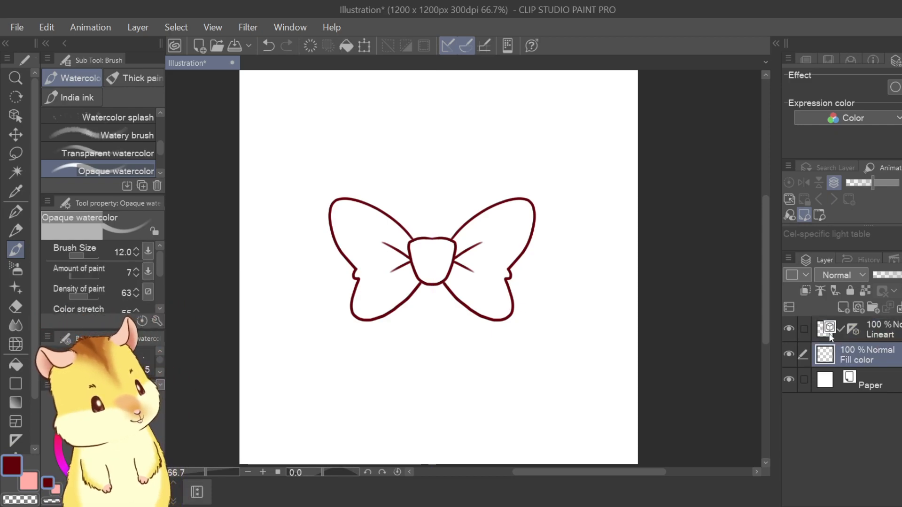
click(18, 365)
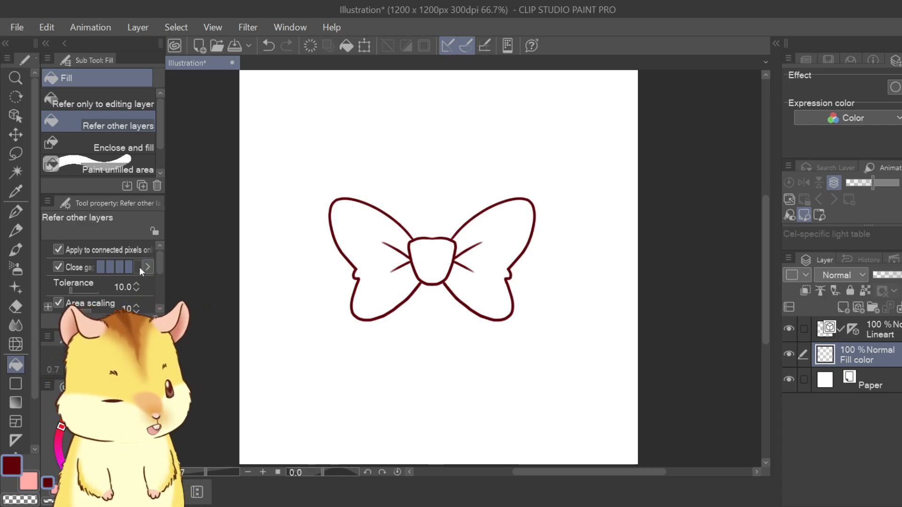
scroll(463, 249, up, 3)
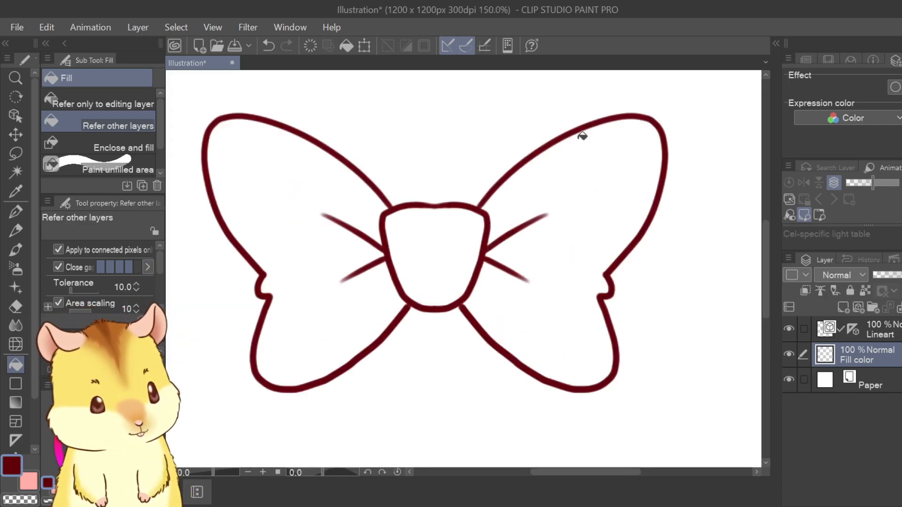
click(58, 267)
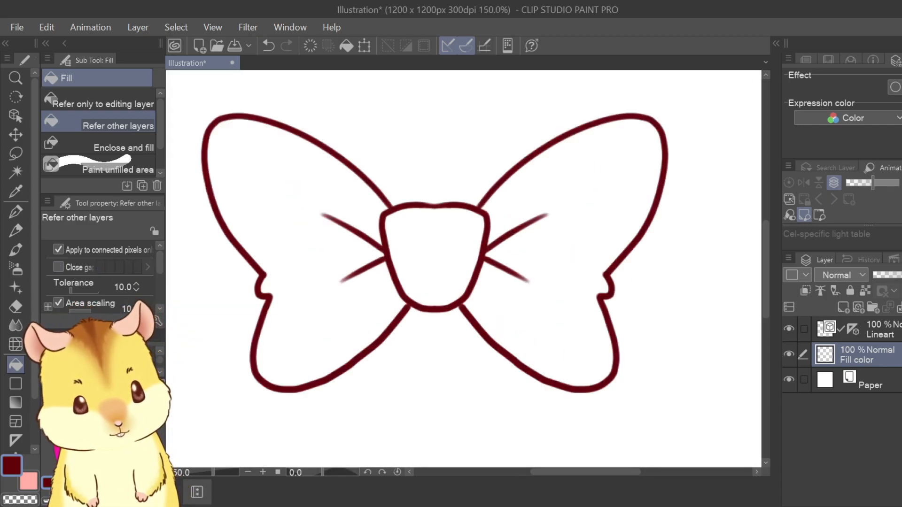
click(129, 425)
click(351, 316)
click(435, 263)
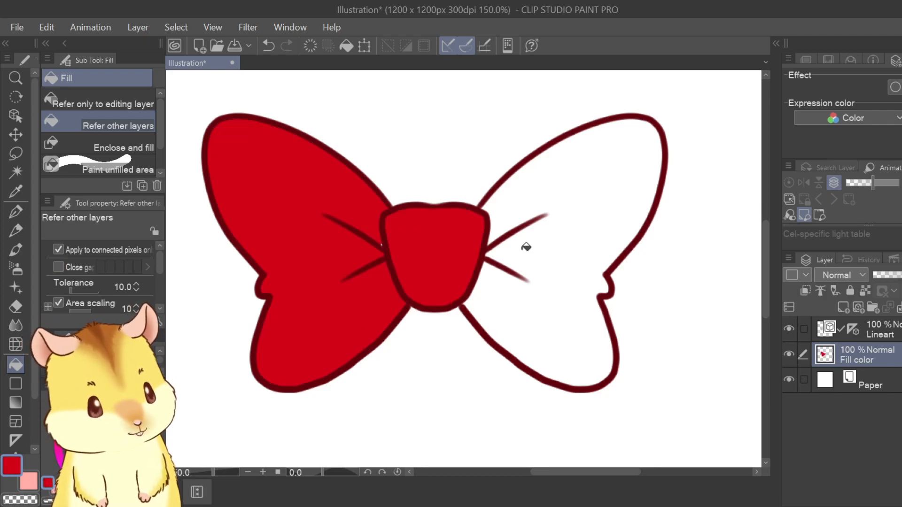
click(515, 245)
Paint over the small unfilled white spots on both sides of the knot in red with the G-pen at size 50
click(16, 153)
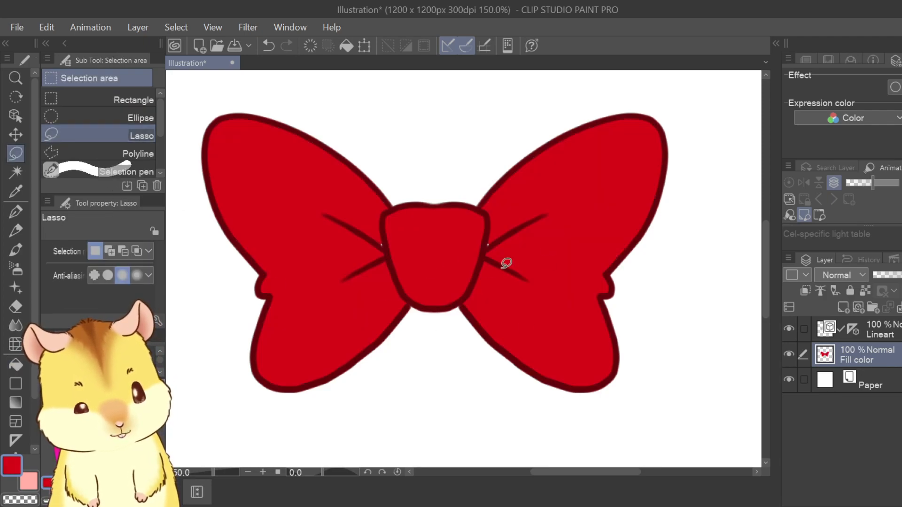
scroll(456, 267, up, 3)
click(15, 211)
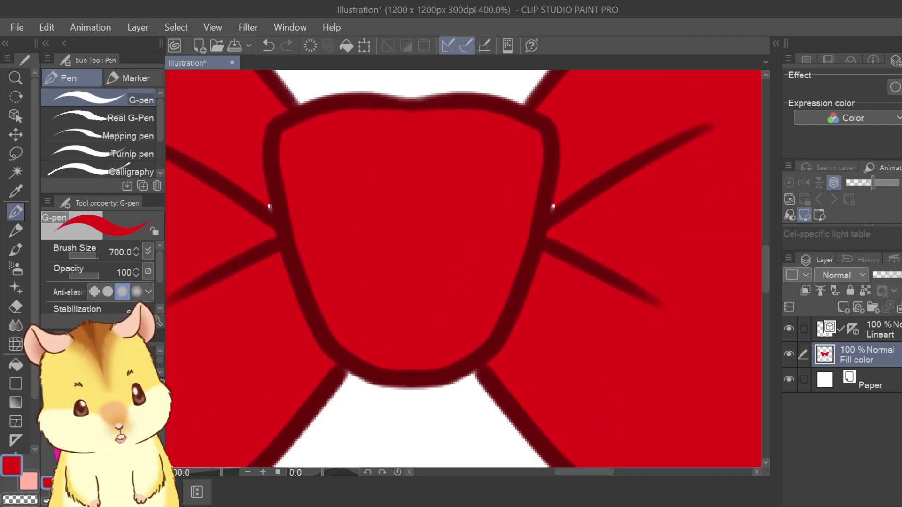
key(bracketleft)
key(bracketleft)
key(bracketleft)
key(bracketleft)
key(bracketleft)
key(bracketleft)
key(bracketleft)
key(bracketleft)
key(bracketleft)
key(bracketleft)
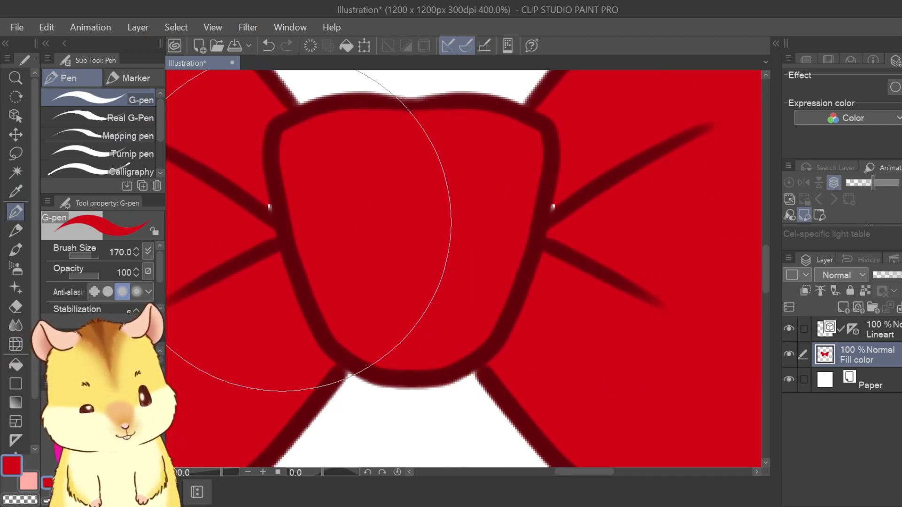
key(bracketleft)
key(bracketleft)
key(bracketleft)
key(bracketleft)
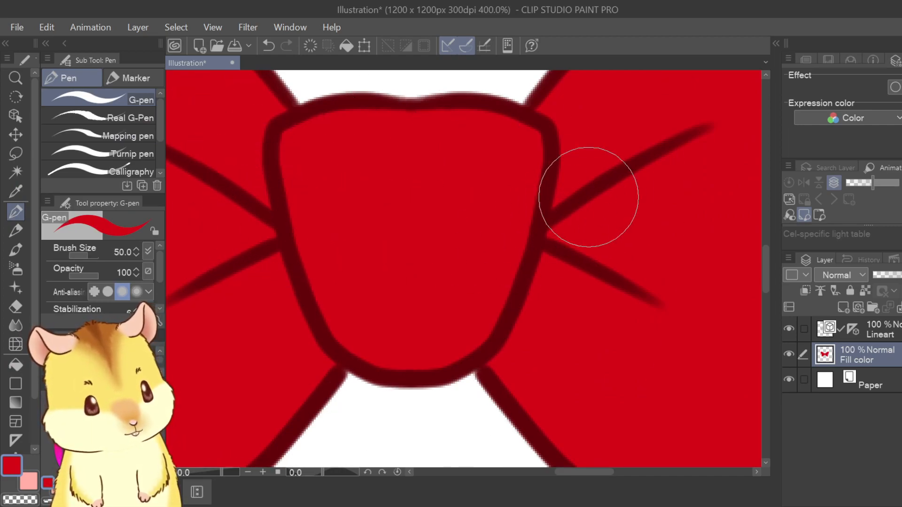
scroll(578, 210, down, 2)
scroll(578, 211, down, 1)
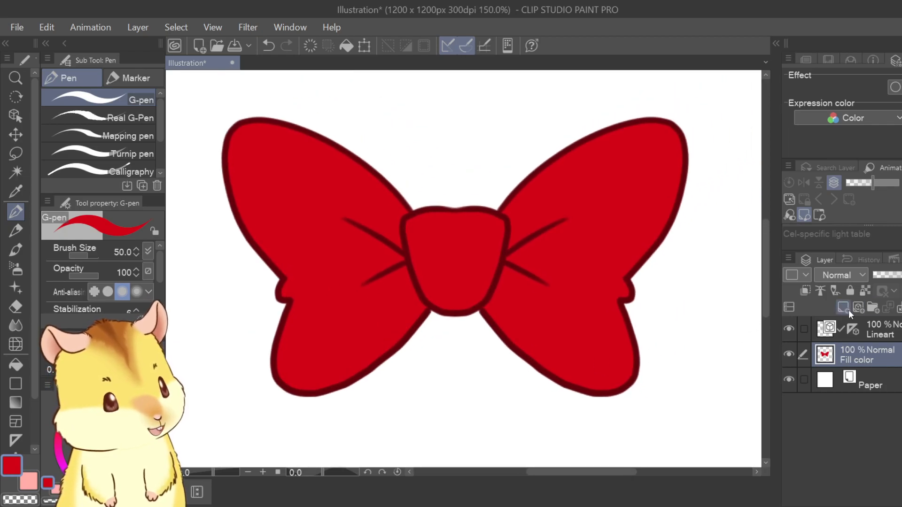
Add a raster layer above the Fill color layer and name it Shadow
click(841, 307)
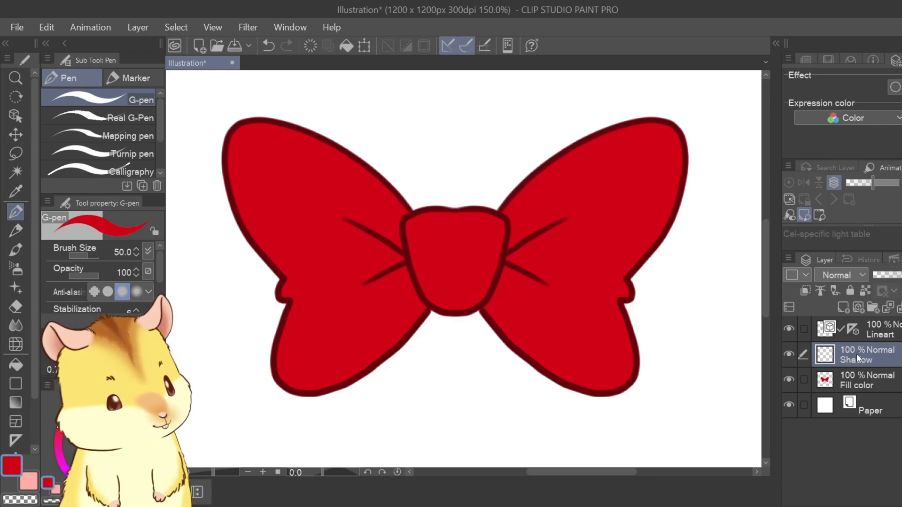
click(16, 154)
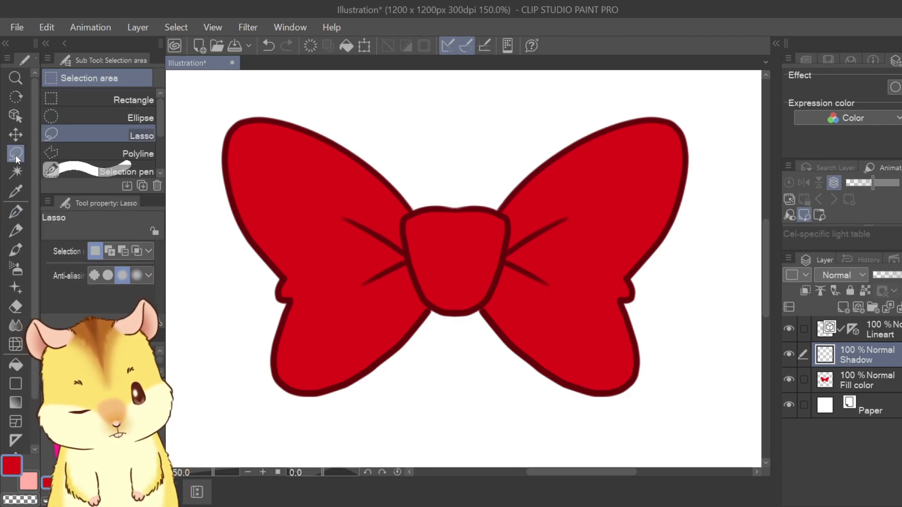
mouse_move(416, 309)
mouse_down()
mouse_move(545, 336)
mouse_move(553, 378)
mouse_up()
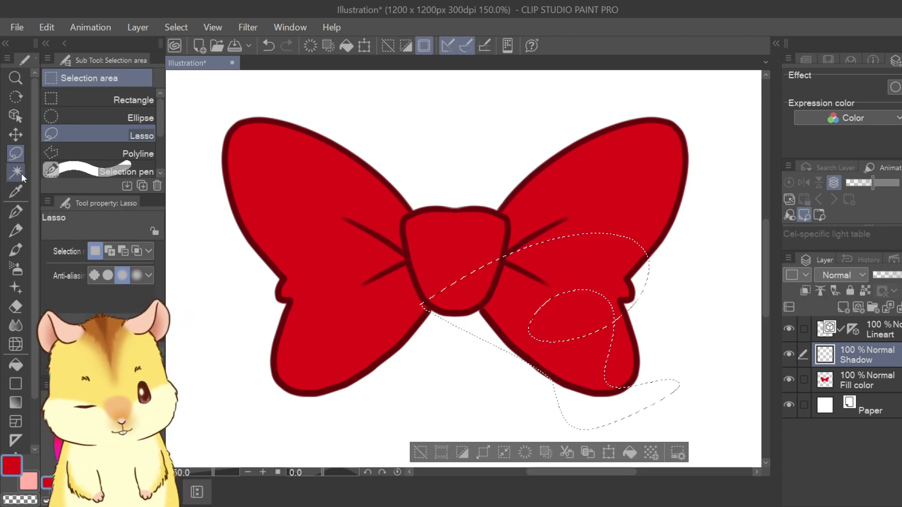
click(15, 212)
key(ctrl+d)
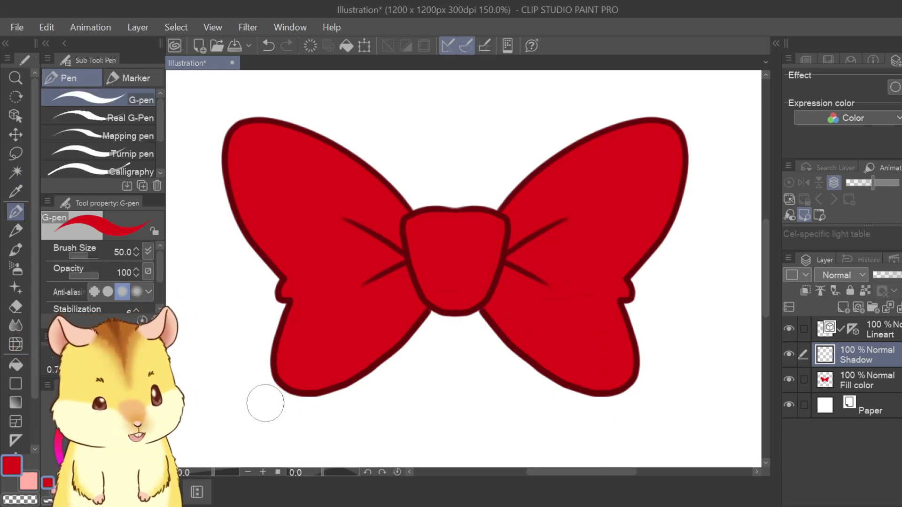
Choose a muted purple and paint a shadow stroke over the outer tip of the right loop with the G-pen at size 50
scroll(288, 389, up, 1)
click(96, 419)
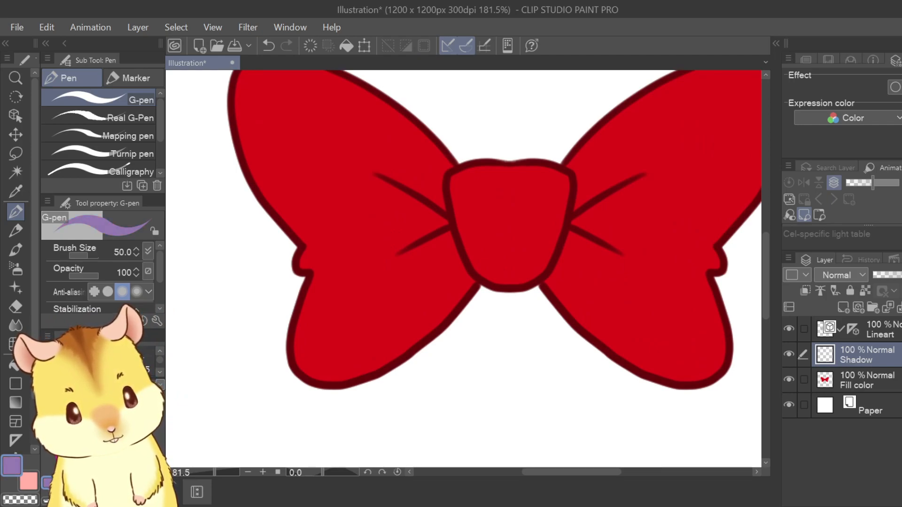
scroll(573, 278, down, 2)
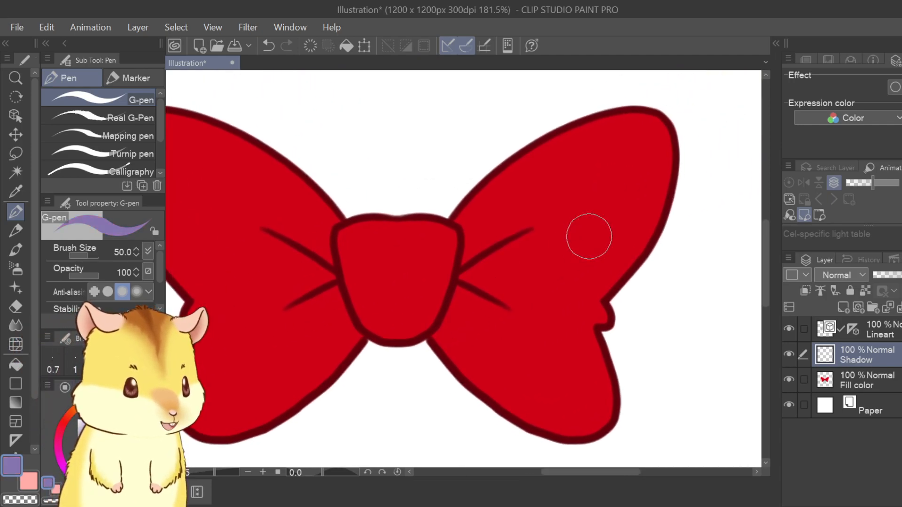
drag(667, 131, 637, 218)
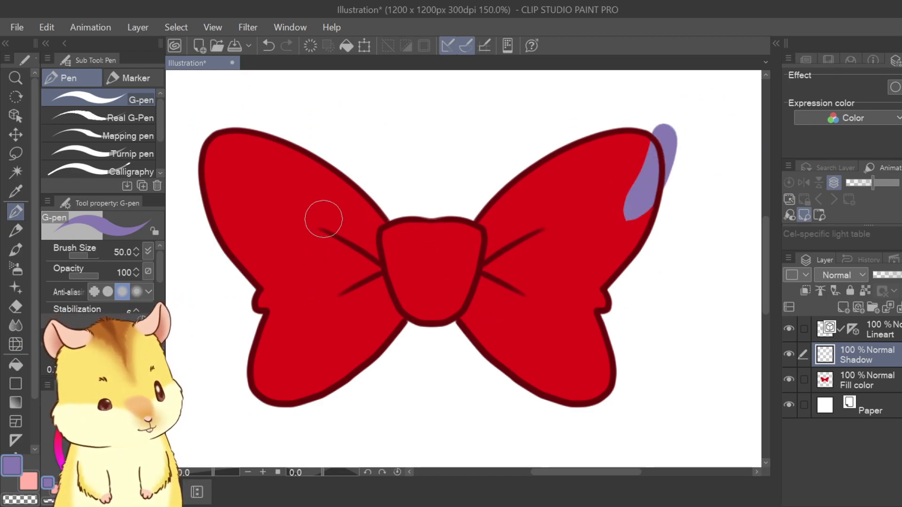
Move the symmetry ruler from the Lineart layer to the Shadow layer and undo the trial shadow strokes
click(852, 328)
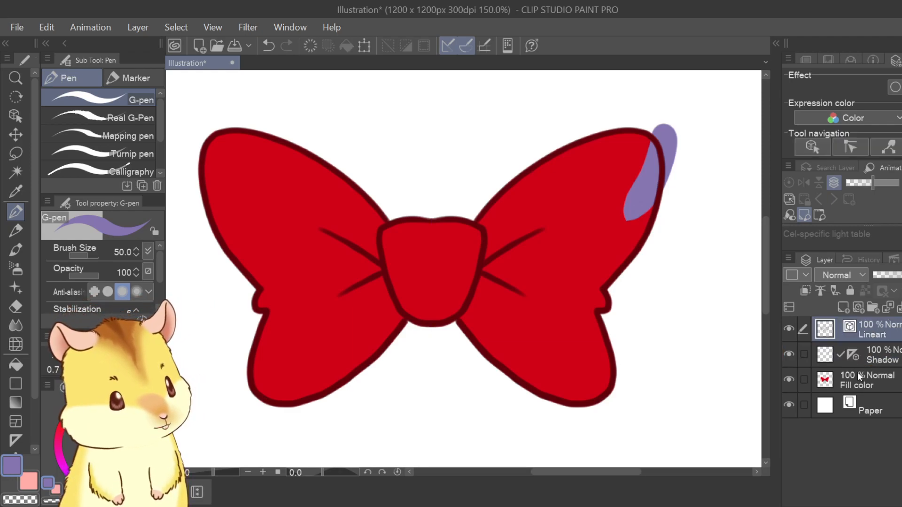
key(ctrl+z)
mouse_move(655, 124)
mouse_down()
mouse_move(614, 248)
mouse_move(578, 264)
mouse_up()
key(ctrl+z)
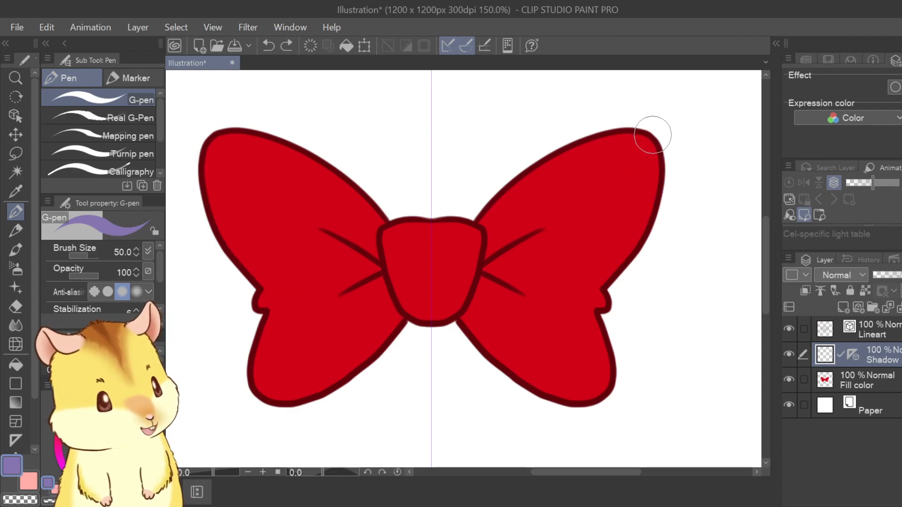
Paint mirrored purple shadows along the loops' outer and lower edges, over the lower knot and along the upper creases
mouse_move(658, 133)
mouse_down()
mouse_move(623, 238)
mouse_move(577, 281)
mouse_up()
drag(610, 295, 671, 172)
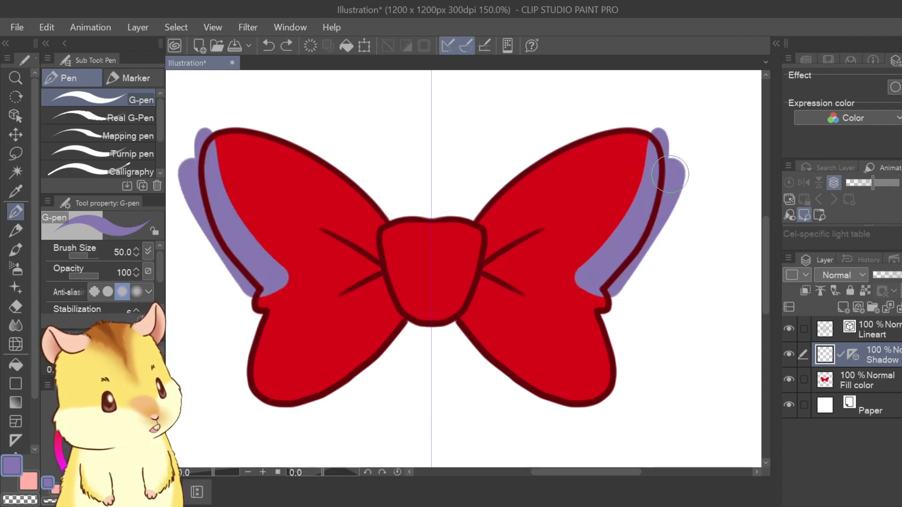
drag(607, 314, 631, 342)
mouse_move(578, 307)
mouse_down()
mouse_move(605, 358)
mouse_move(518, 380)
mouse_move(459, 332)
mouse_up()
mouse_move(466, 294)
mouse_down()
mouse_move(451, 252)
mouse_move(413, 272)
mouse_move(446, 301)
mouse_move(433, 285)
mouse_move(547, 226)
mouse_up()
Paint mirrored purple shadows around the crease lines beside the knot with the G-pen at size 20
key(bracketleft)
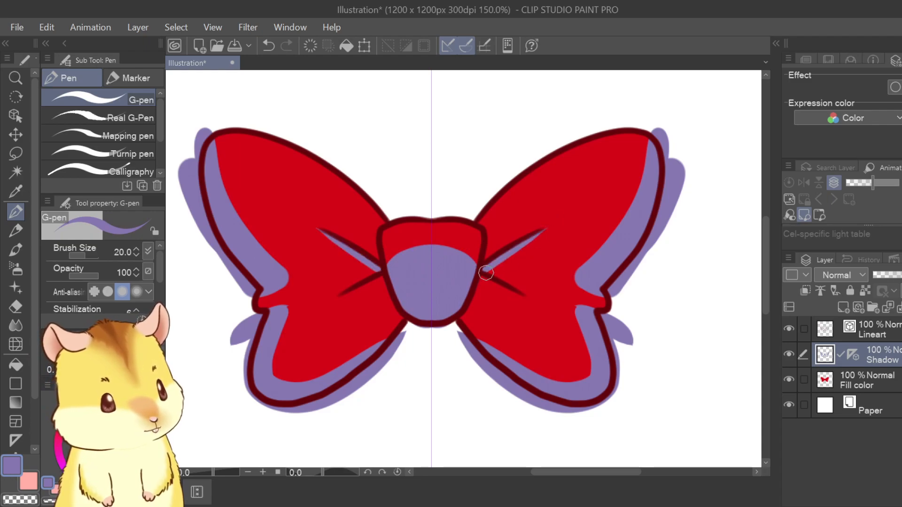
drag(488, 271, 576, 218)
key(ctrl+z)
mouse_move(479, 274)
mouse_down()
mouse_move(557, 229)
mouse_move(485, 270)
mouse_up()
key(ctrl+z)
key(ctrl+z)
mouse_move(556, 223)
mouse_down()
mouse_move(487, 271)
mouse_move(513, 253)
mouse_move(498, 269)
mouse_move(550, 310)
mouse_up()
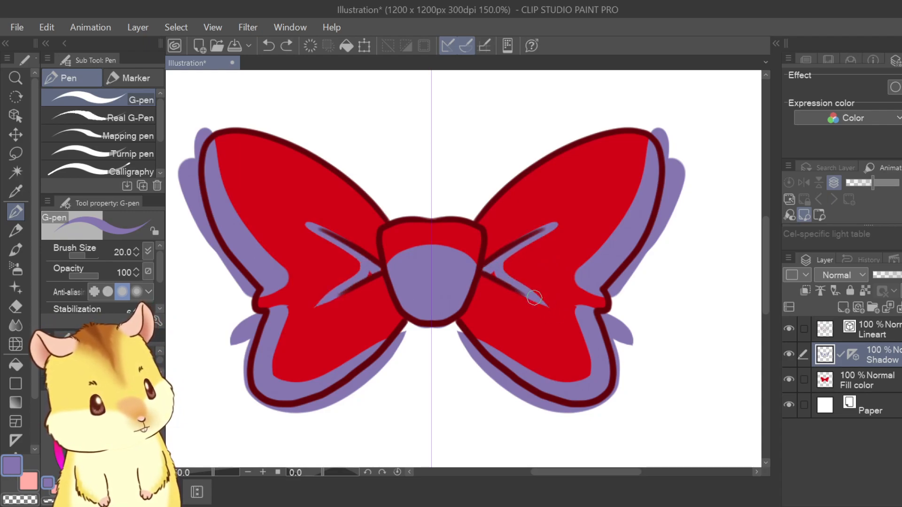
Try erasing the purple overflow outside the right loop and try adding a layer mask to the Shadow layer, undoing both
key(e)
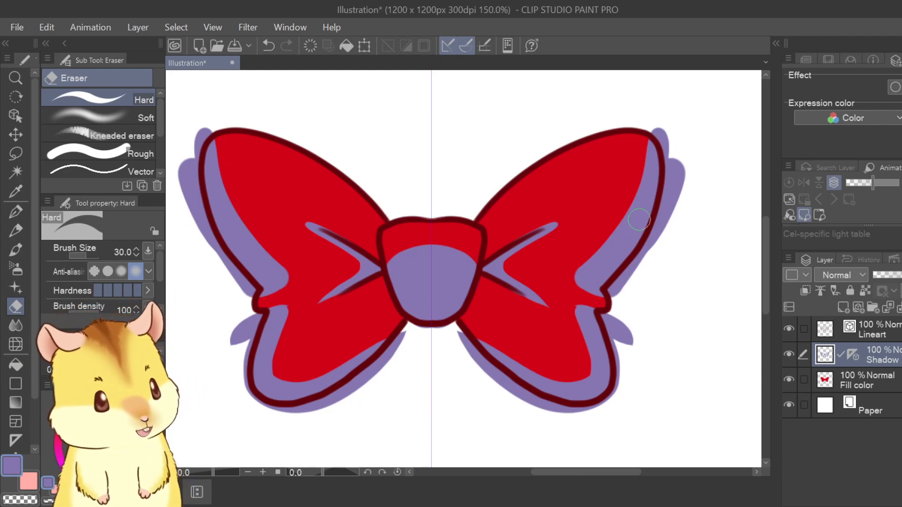
mouse_move(651, 125)
mouse_down()
mouse_move(664, 139)
mouse_move(675, 192)
mouse_up()
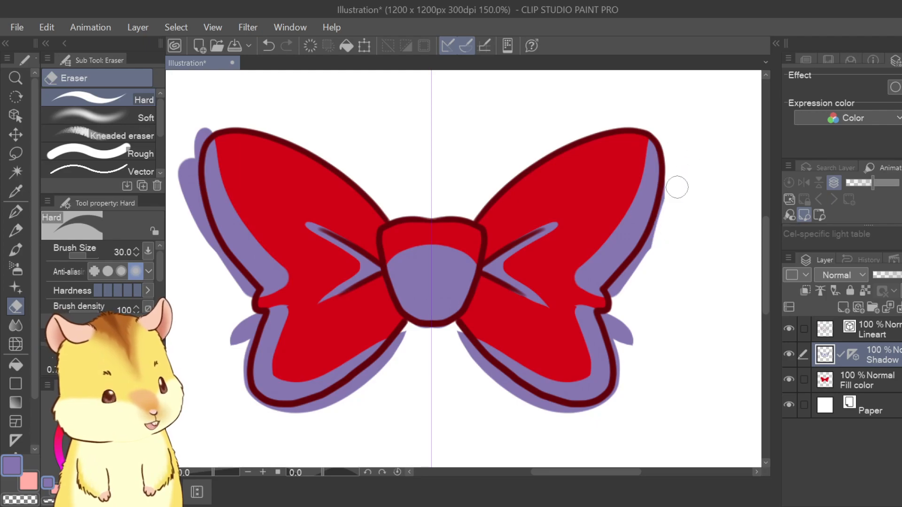
key(ctrl+z)
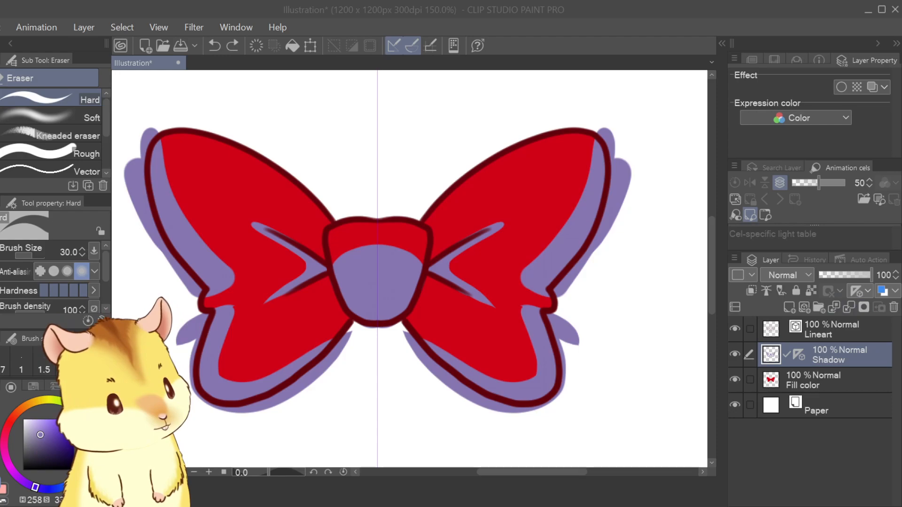
click(863, 308)
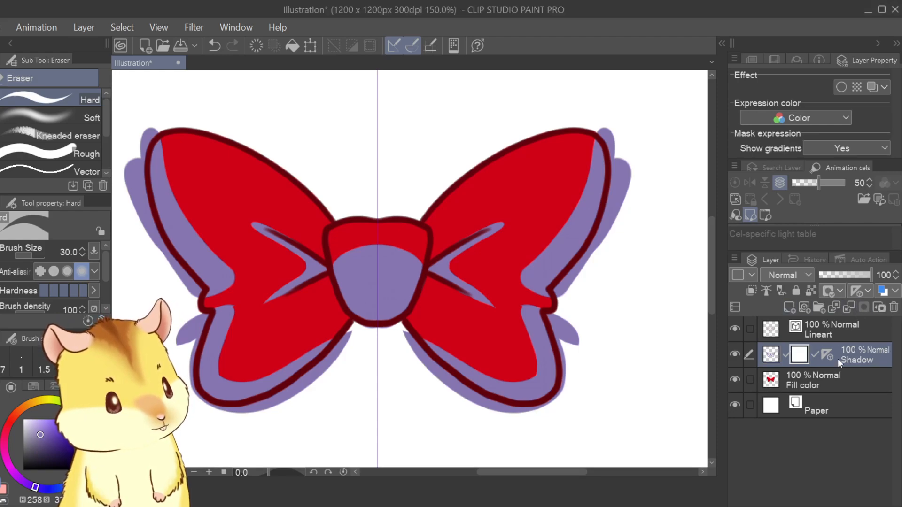
key(ctrl+z)
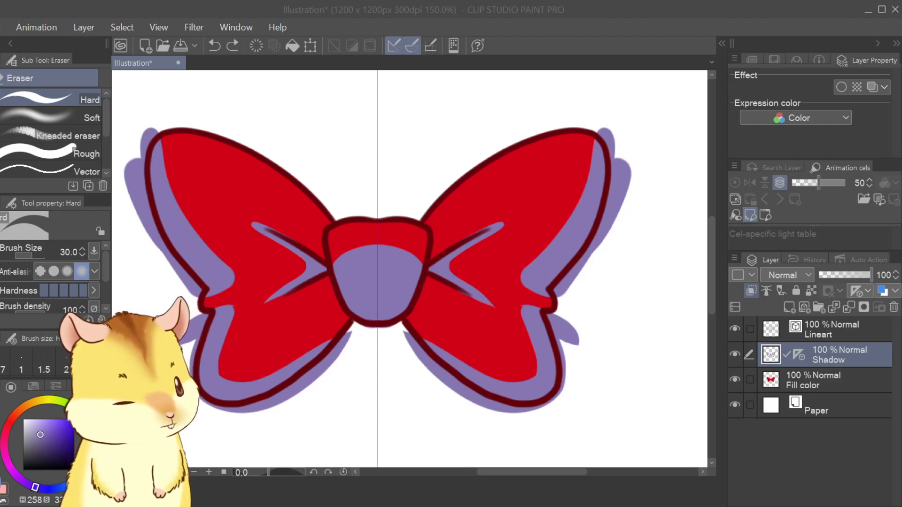
Clip the Shadow layer to the Fill color layer below it
click(750, 290)
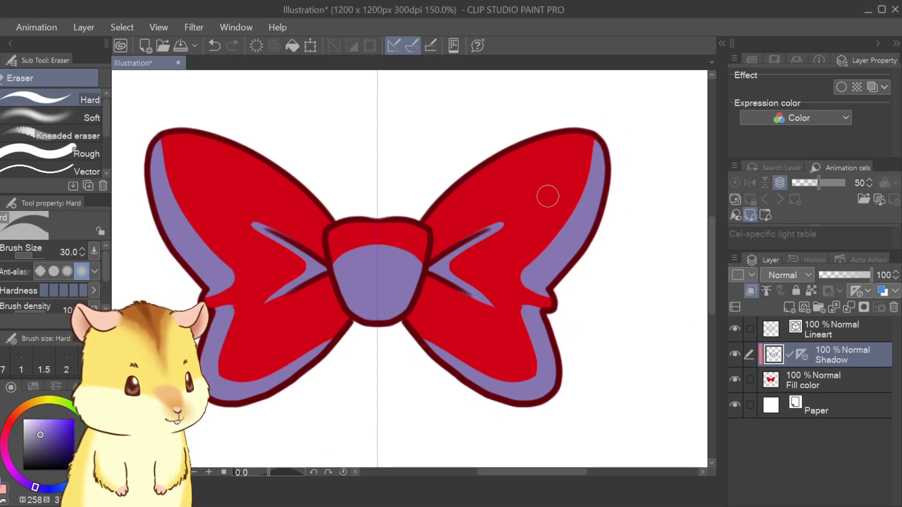
Test the clipping by moving the Fill color layer and the Shadow layer separately, undoing each move
click(838, 375)
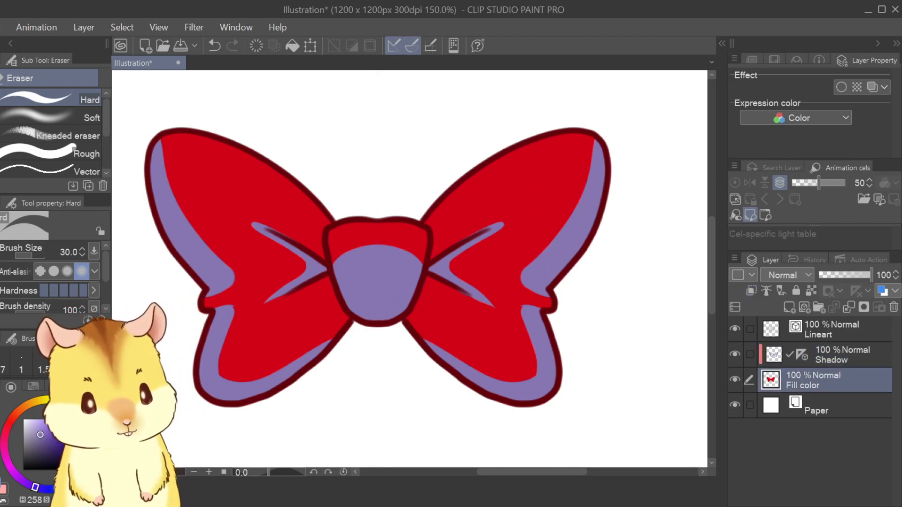
key(k)
mouse_move(486, 388)
mouse_down()
mouse_move(604, 372)
mouse_move(612, 445)
mouse_move(488, 483)
mouse_move(406, 287)
mouse_move(542, 230)
mouse_move(542, 221)
mouse_up()
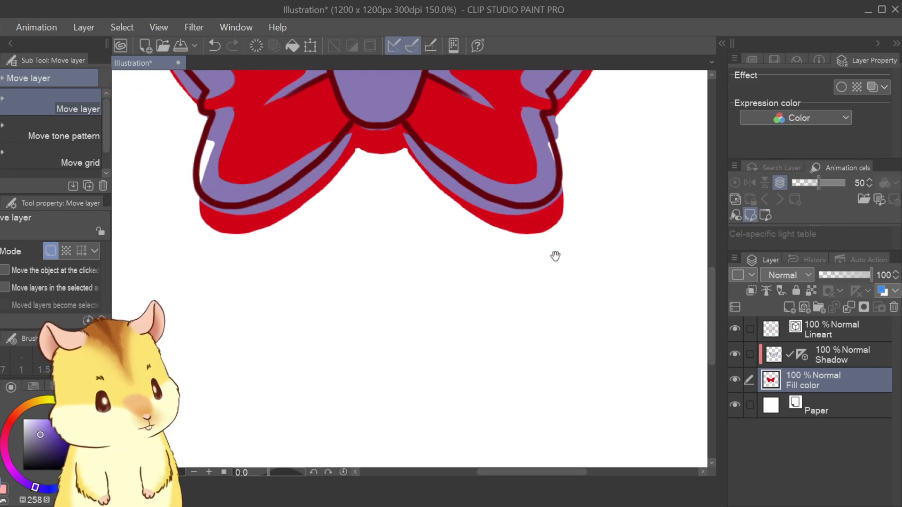
drag(553, 251, 553, 420)
key(ctrl+z)
click(836, 353)
mouse_move(591, 367)
mouse_down()
mouse_move(578, 373)
mouse_move(511, 282)
mouse_move(564, 291)
mouse_move(503, 273)
mouse_move(535, 370)
mouse_up()
key(ctrl+z)
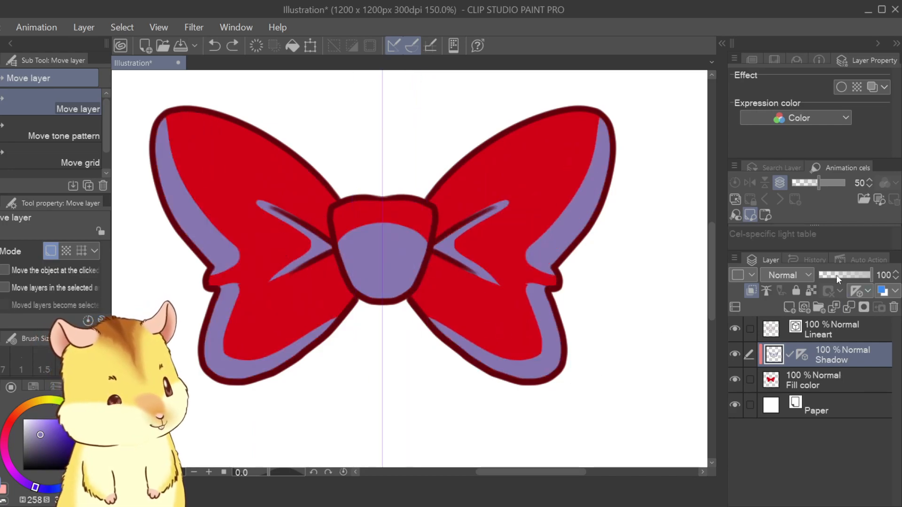
Set the Shadow layer's blending mode to Multiply and lock its transparent pixels
click(796, 275)
click(781, 47)
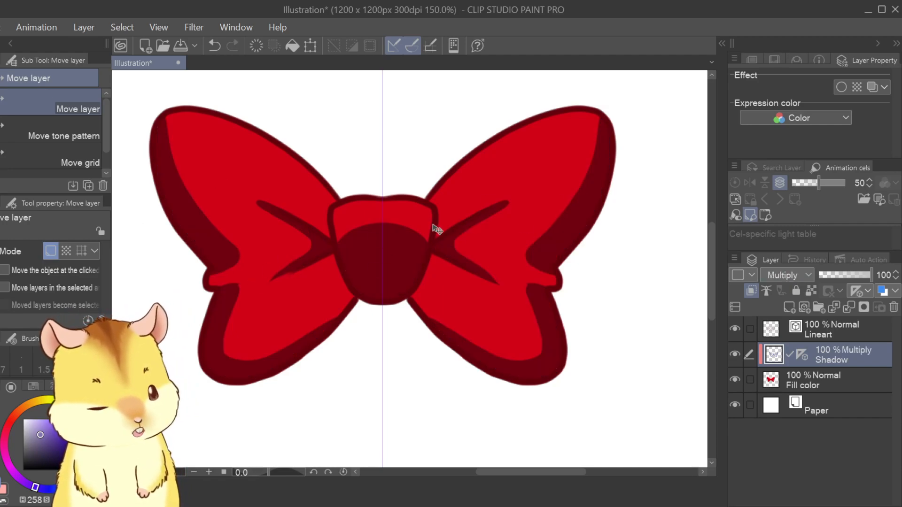
drag(654, 300, 647, 348)
click(811, 291)
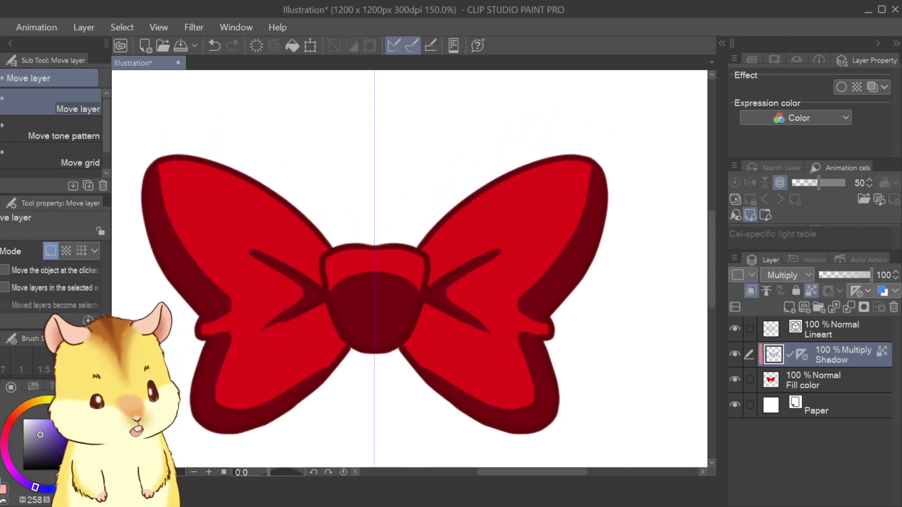
Recolor the shadows on the loops and knot with a pale bluish purple using the G-pen at size 80
key(b)
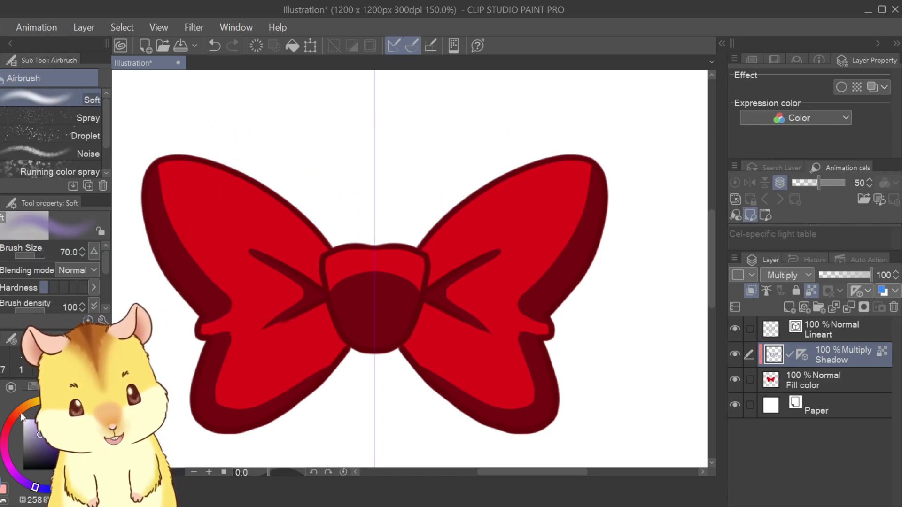
click(20, 446)
drag(21, 447, 46, 484)
drag(39, 435, 30, 424)
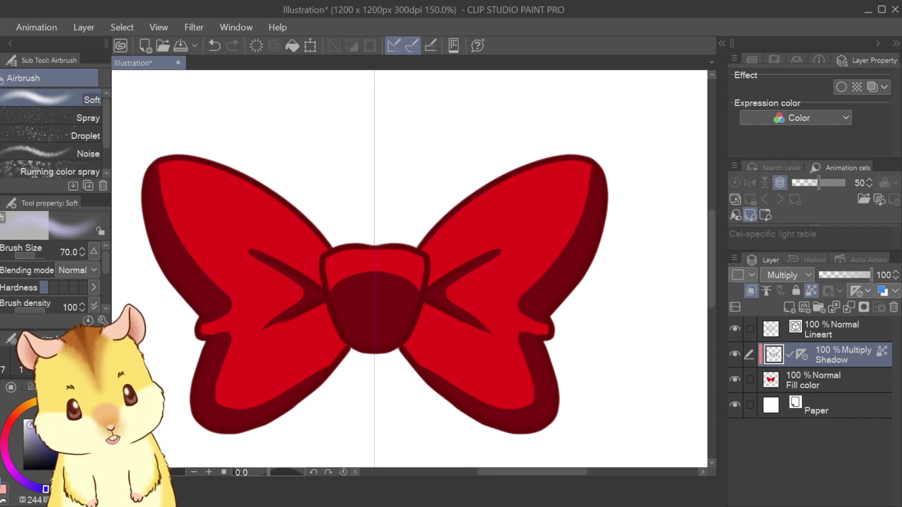
key(m)
key(ctrl+alt+0)
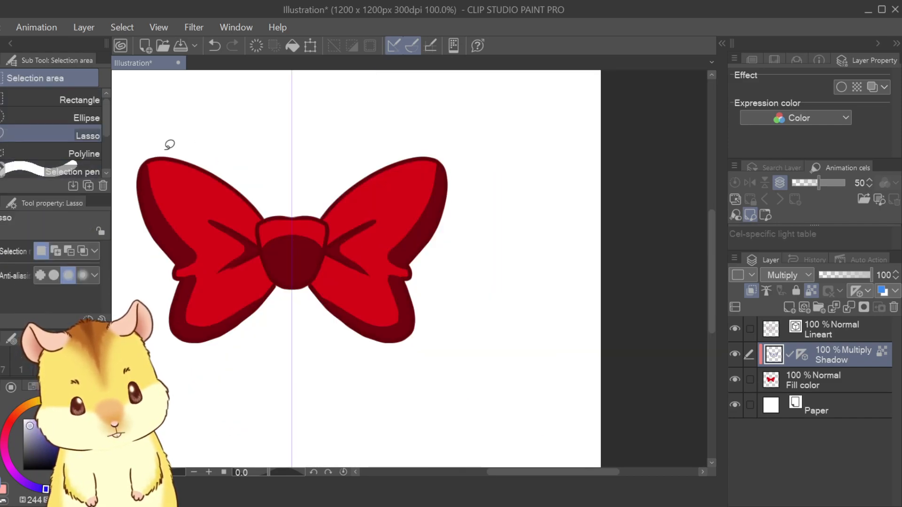
key(p)
key(p)
key(bracketright)
key(bracketright)
key(bracketright)
key(bracketright)
mouse_move(152, 157)
mouse_down()
mouse_move(188, 267)
mouse_move(265, 232)
mouse_move(226, 337)
mouse_up()
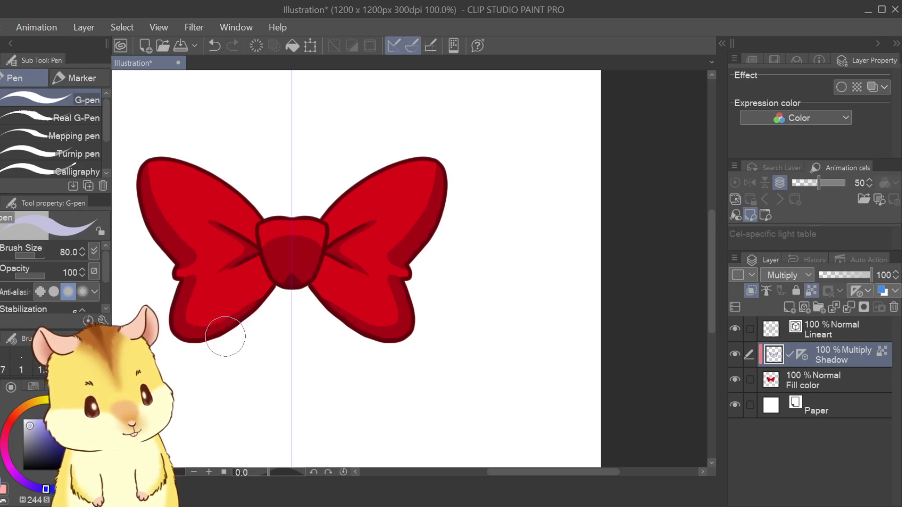
Try recoloring the loops' shadows with orange and undo the change
click(32, 404)
mouse_move(159, 235)
mouse_down()
mouse_move(183, 200)
mouse_move(208, 331)
mouse_up()
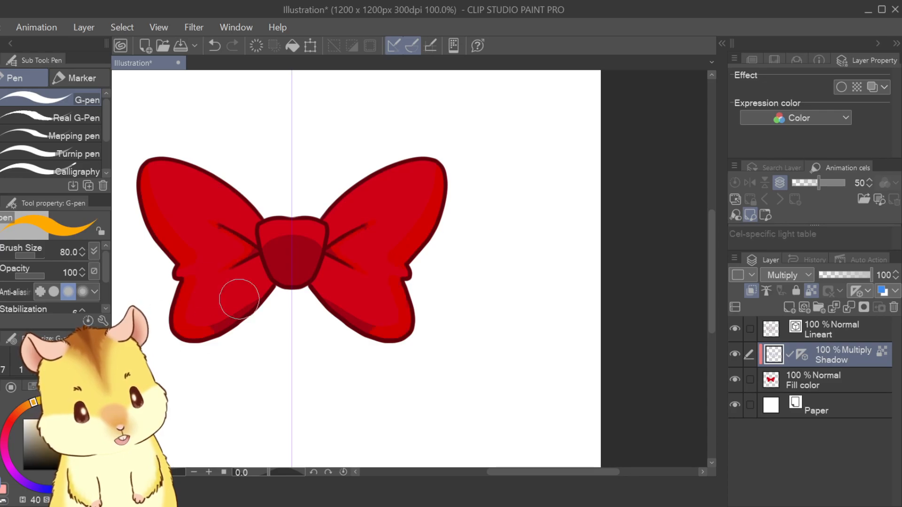
scroll(363, 312, down, 1)
key(ctrl+z)
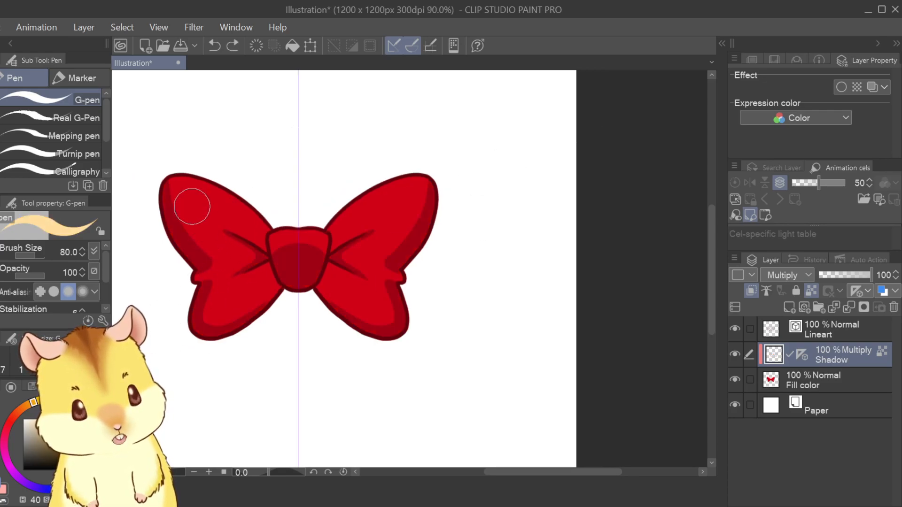
Try recoloring the bow's shadows with a light violet and test the Shadow layer's opacity, returning it to 100
click(17, 476)
drag(43, 451, 35, 425)
mouse_move(178, 196)
mouse_down()
mouse_move(181, 284)
mouse_move(216, 347)
mouse_move(350, 201)
mouse_move(369, 348)
mouse_up()
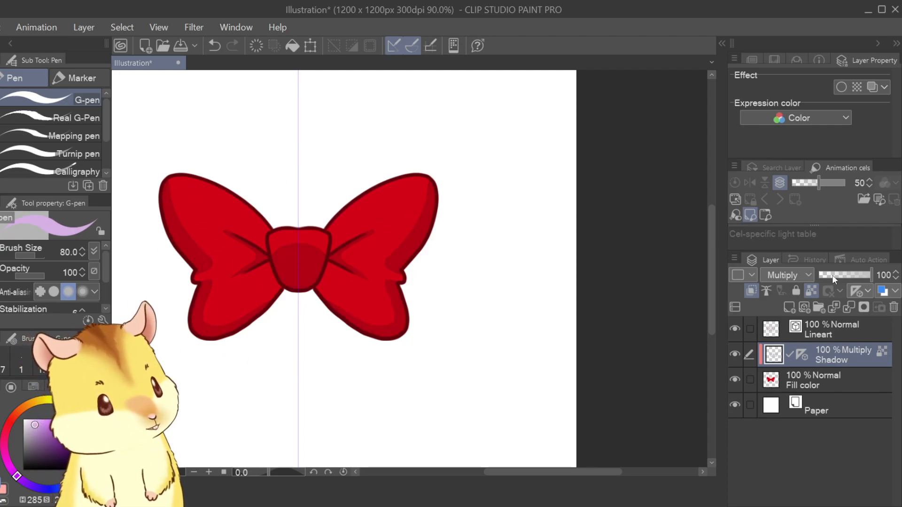
mouse_move(866, 275)
mouse_down()
mouse_move(839, 275)
mouse_move(876, 275)
mouse_up()
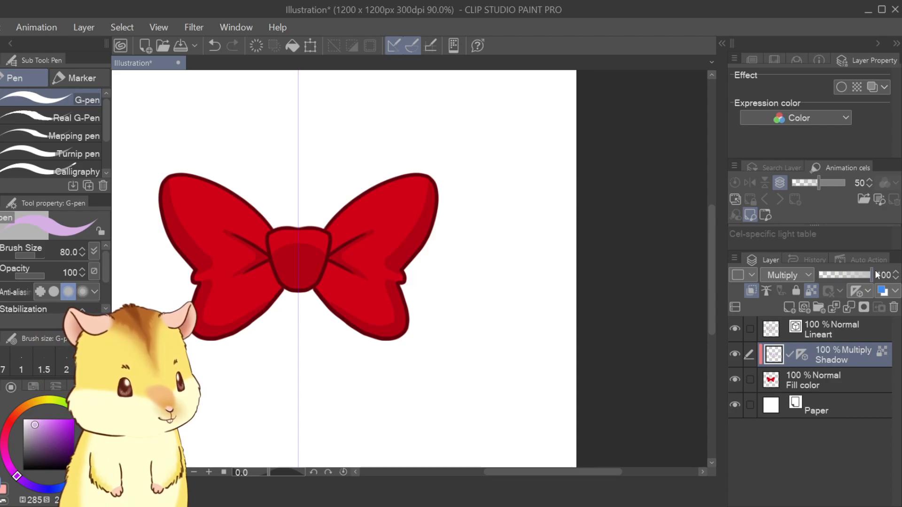
Recolor the shadows on the loops and knot with a muted mauve of hue 337
drag(17, 476, 4, 439)
click(32, 436)
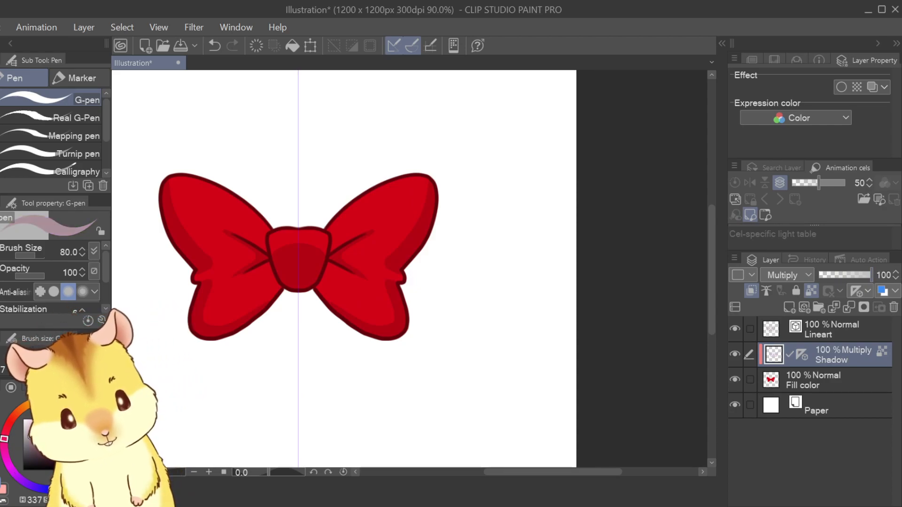
drag(155, 147, 202, 316)
mouse_move(275, 297)
mouse_down()
mouse_move(292, 207)
mouse_move(285, 335)
mouse_up()
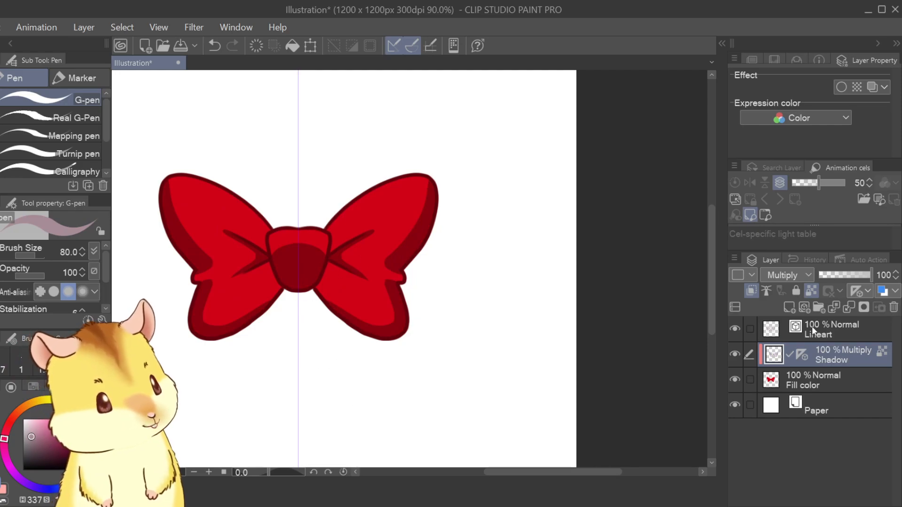
Add a raster layer above Shadow, clip it to the layer below, and choose a light pink based on the bow's red
click(792, 308)
click(752, 290)
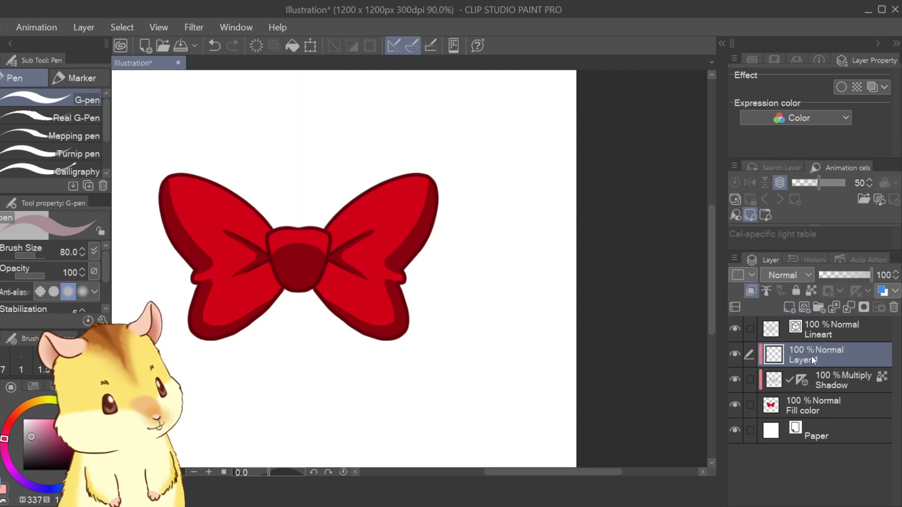
alt+click(235, 202)
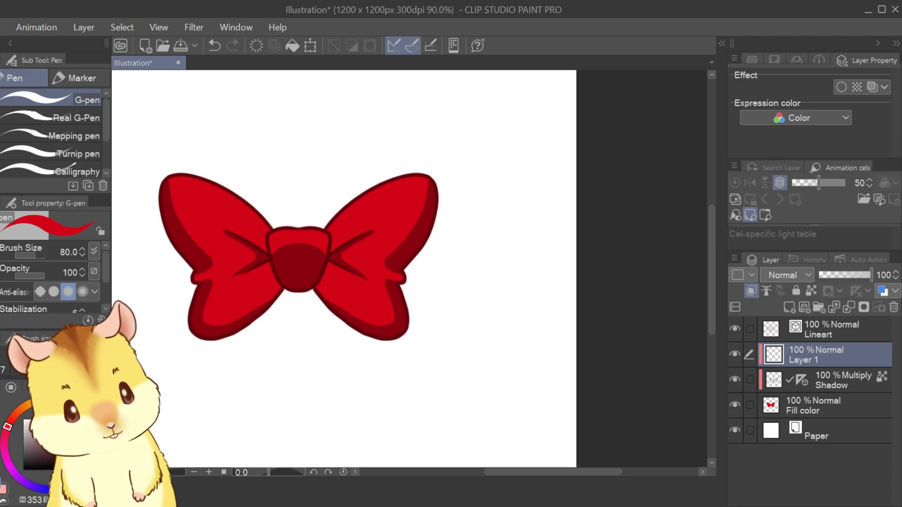
click(49, 421)
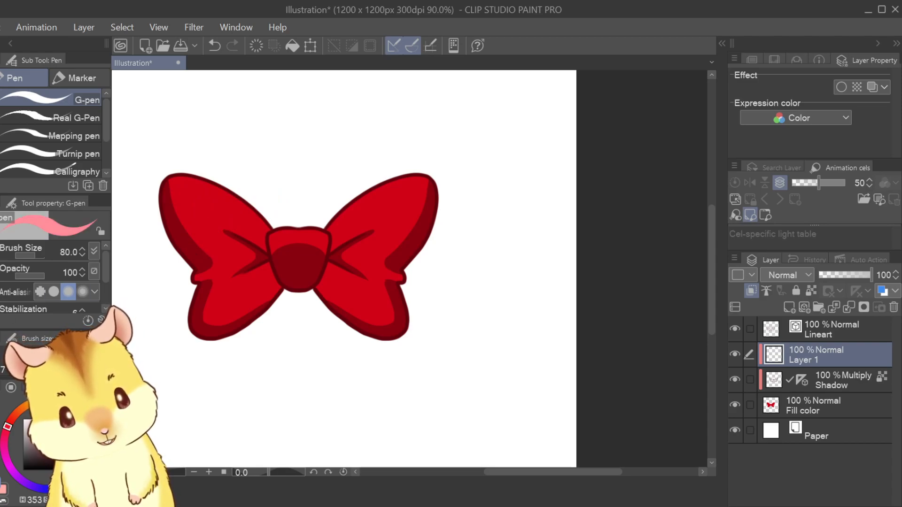
Move the symmetry ruler to the new top layer and paint light pink highlights along the upper loops with the Soft airbrush
key(b)
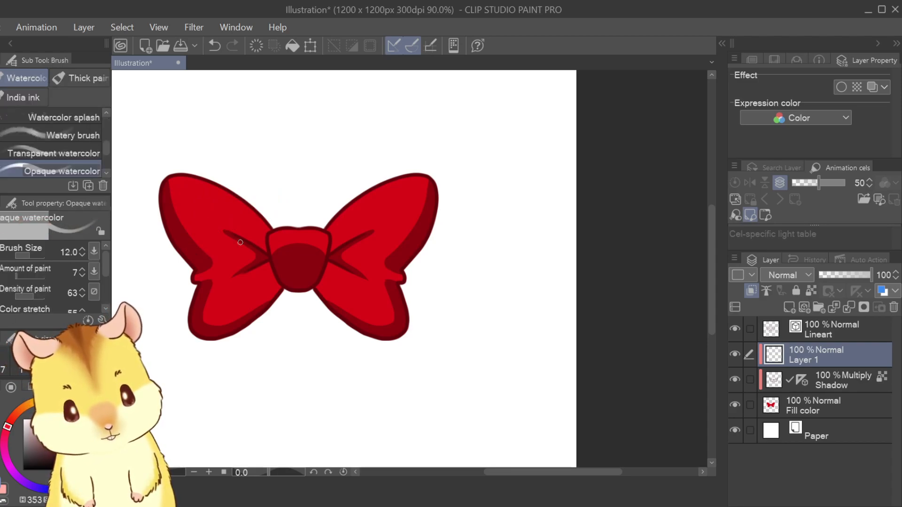
key(b)
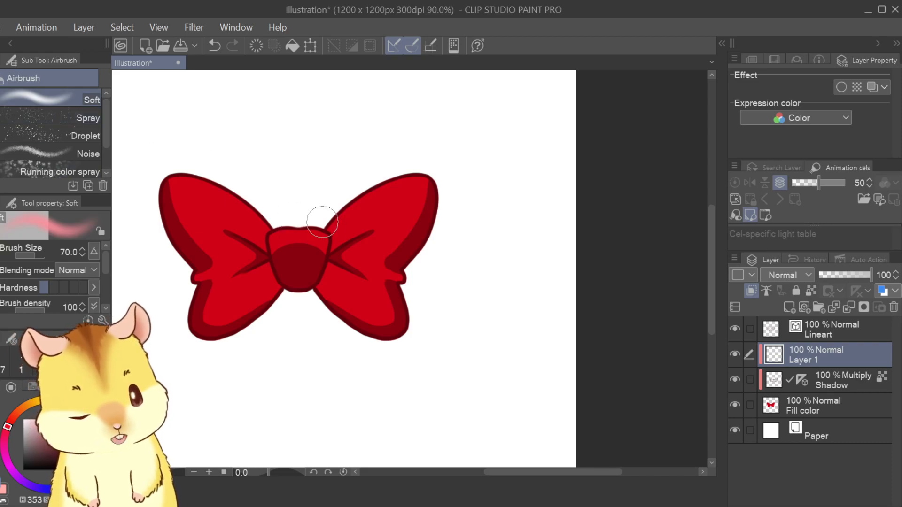
scroll(322, 221, up, 1)
drag(801, 382, 819, 358)
mouse_move(347, 220)
mouse_down()
mouse_move(358, 202)
mouse_move(421, 181)
mouse_up()
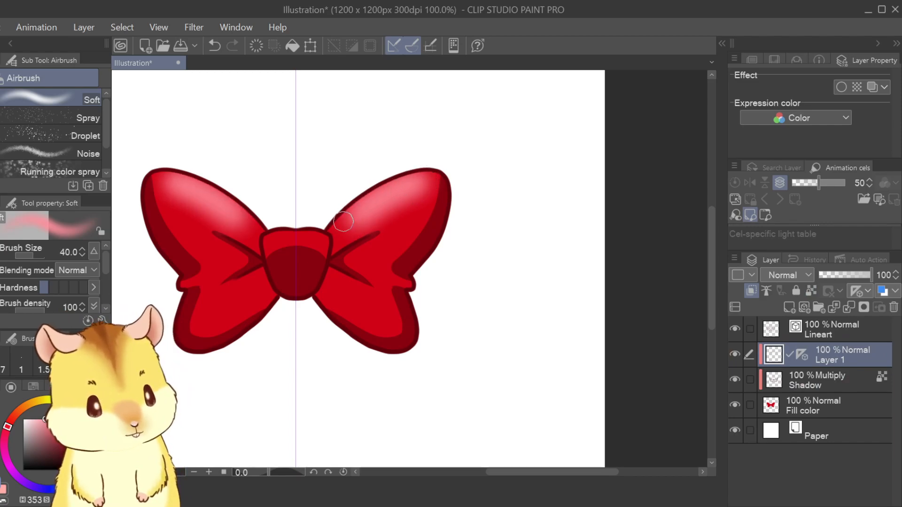
mouse_move(347, 218)
mouse_down()
mouse_move(409, 183)
mouse_move(366, 205)
mouse_move(432, 182)
mouse_move(418, 179)
mouse_move(432, 187)
mouse_move(404, 188)
mouse_move(435, 187)
mouse_up()
Airbrush soft pink highlights along the lower lobes of the bow at brush size 40, undoing the unwanted strokes
key(bracketright)
key(bracketright)
scroll(353, 306, up, 1)
drag(326, 312, 383, 339)
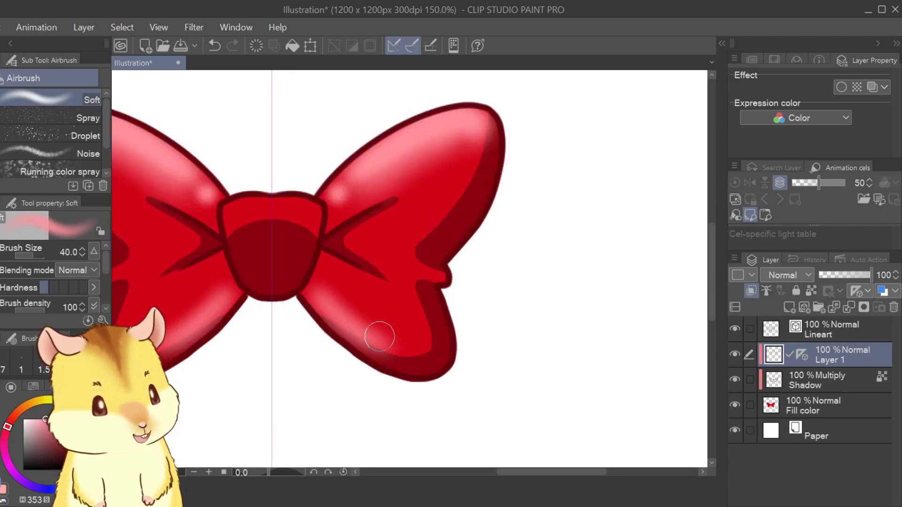
key(ctrl+z)
mouse_move(324, 301)
mouse_down()
mouse_move(402, 347)
mouse_move(323, 298)
mouse_move(410, 352)
mouse_move(319, 298)
mouse_move(414, 350)
mouse_up()
key(ctrl+z)
key(ctrl+z)
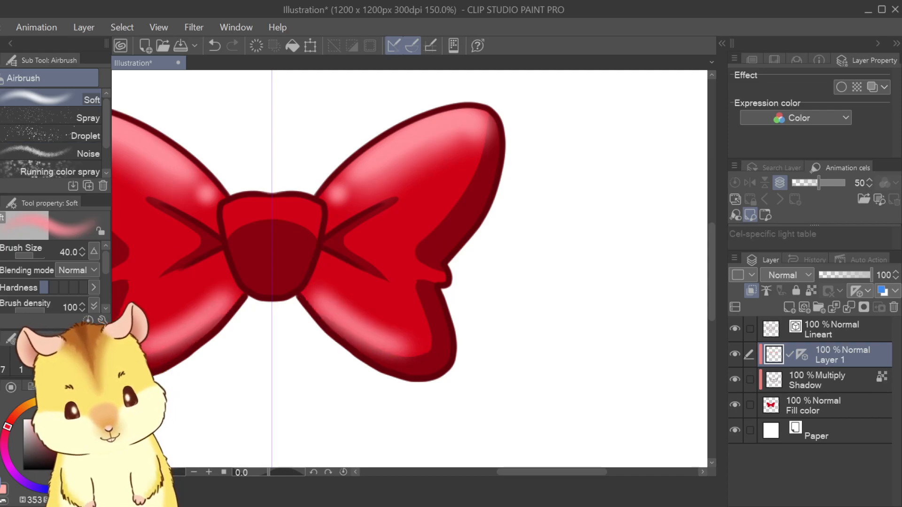
Erase the highlights along the lower edges of the bottom lobes with the Hard eraser at size 30
key(e)
drag(308, 299, 435, 384)
key(ctrl+z)
drag(299, 286, 447, 384)
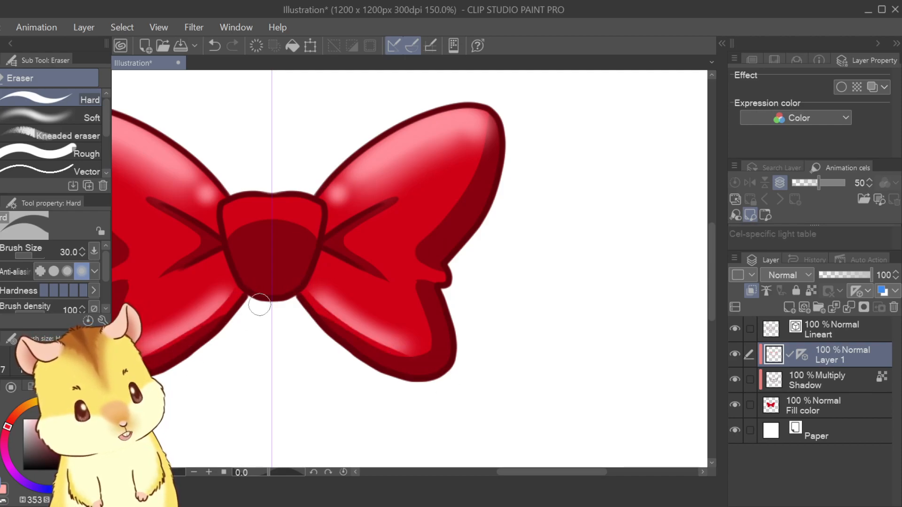
drag(323, 315, 372, 360)
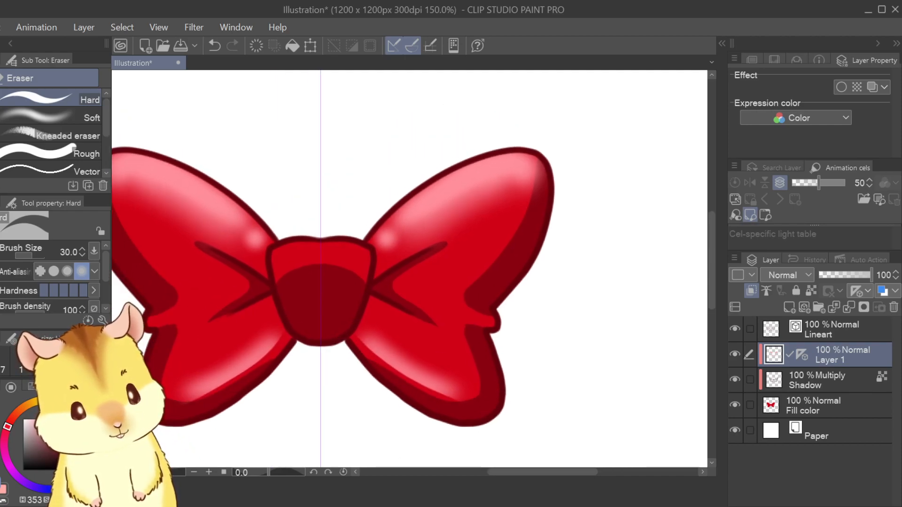
Lasso the upper rims of the loops and delete the highlight there, leaving a thin red edge beside the lineart
key(m)
mouse_move(374, 231)
mouse_down()
mouse_move(488, 106)
mouse_move(535, 209)
mouse_up()
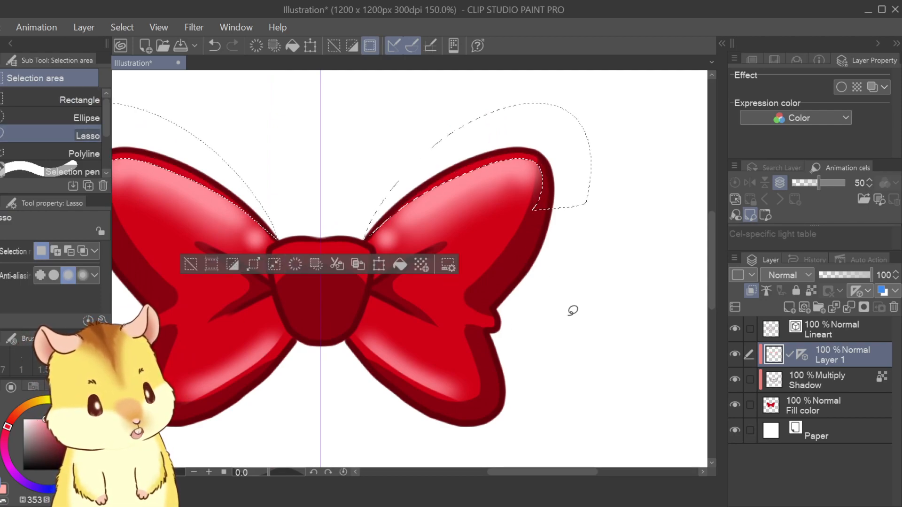
key(ctrl+d)
mouse_move(348, 275)
mouse_down()
mouse_move(429, 165)
mouse_move(470, 173)
mouse_up()
key(ctrl+d)
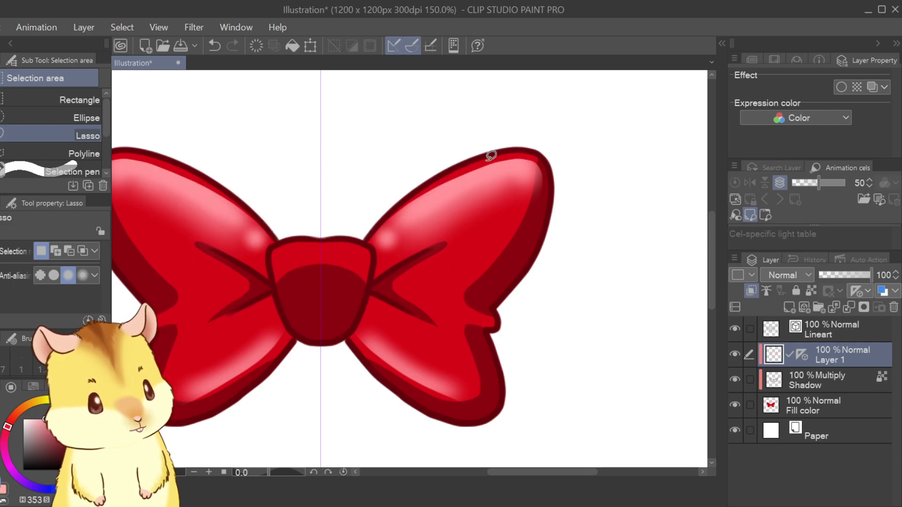
drag(348, 261, 345, 266)
key(ctrl+d)
scroll(571, 280, down, 5)
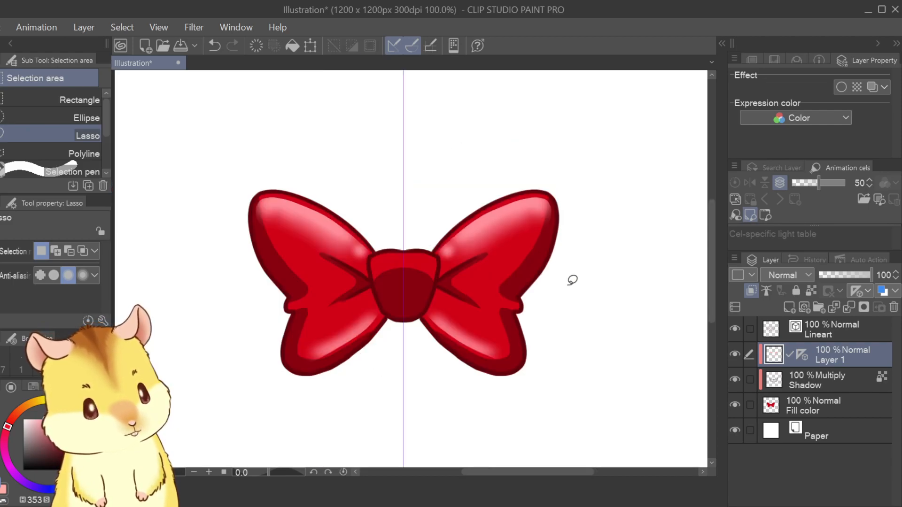
Lower the highlight layer's opacity to 68 and test the Shadow layer's opacity, keeping it at 100
drag(559, 323, 463, 354)
drag(844, 275, 855, 280)
scroll(648, 362, down, 2)
drag(621, 361, 597, 378)
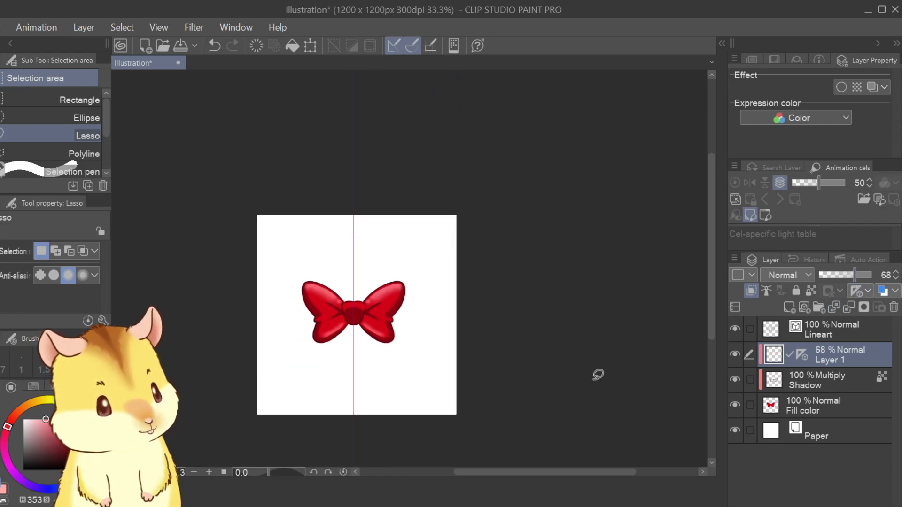
click(831, 376)
drag(846, 277, 892, 282)
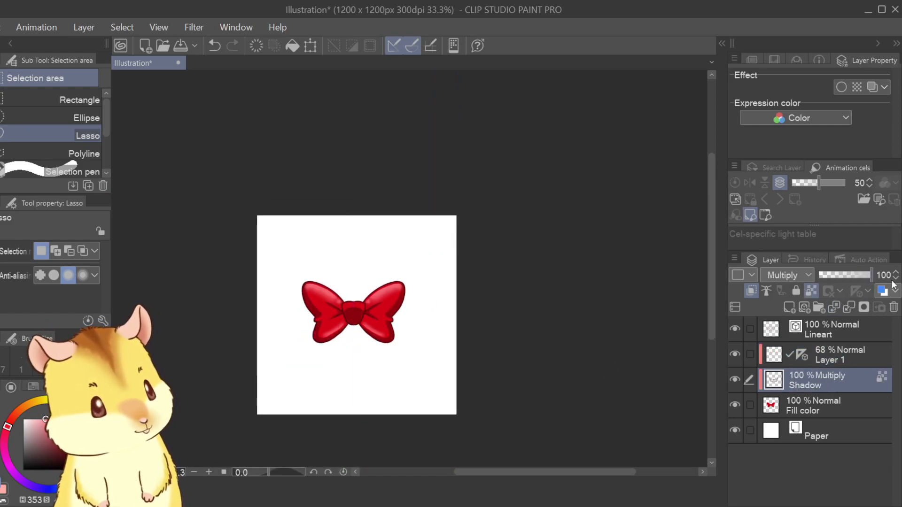
Soften the shadow edge on the bow's knot on the Shadow layer using the Soft eraser at a reduced size
scroll(410, 269, up, 3)
key(e)
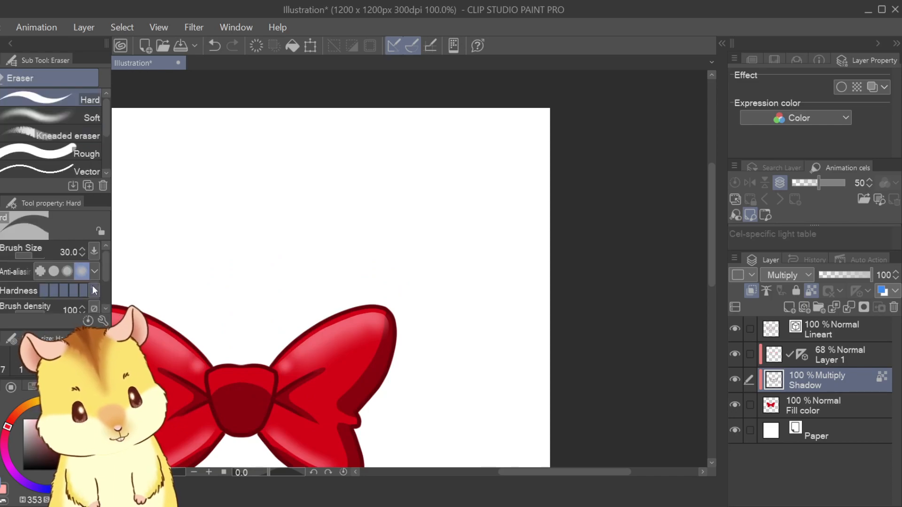
drag(197, 303, 254, 245)
click(79, 117)
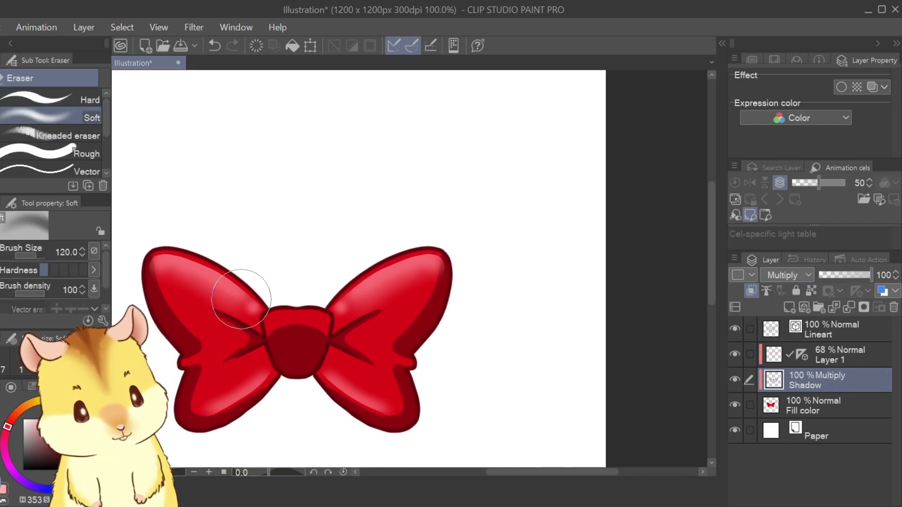
key(bracketleft)
scroll(299, 332, up, 1)
key(bracketleft)
key(bracketleft)
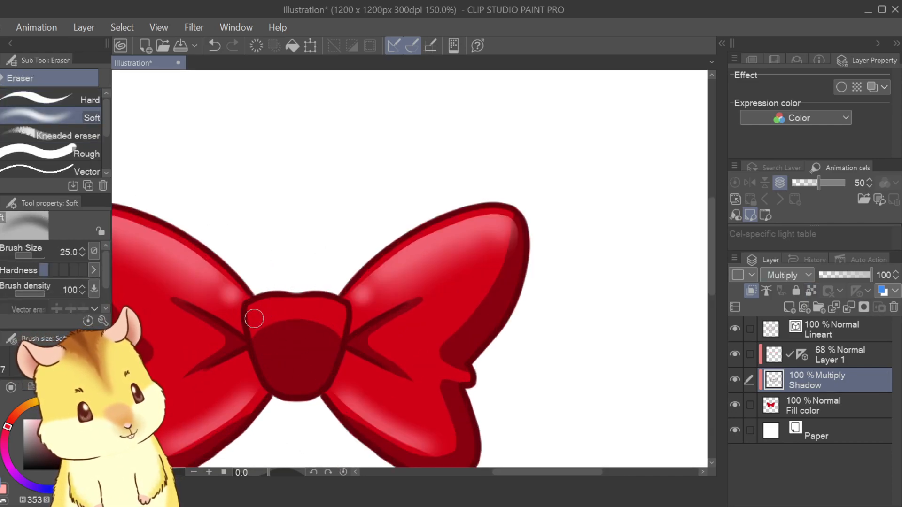
drag(255, 319, 297, 306)
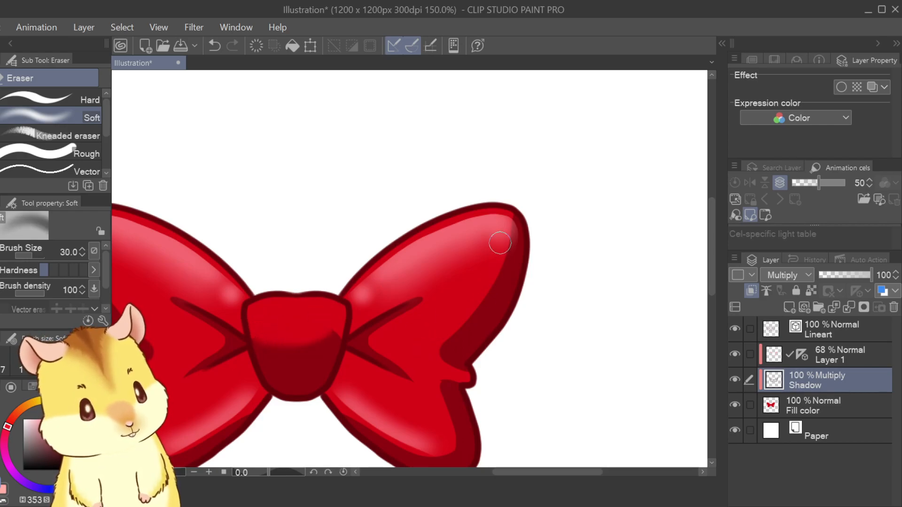
Soften the inner shadow edges on the bow's loops with the Soft eraser, reducing its size to 17
drag(469, 318, 476, 300)
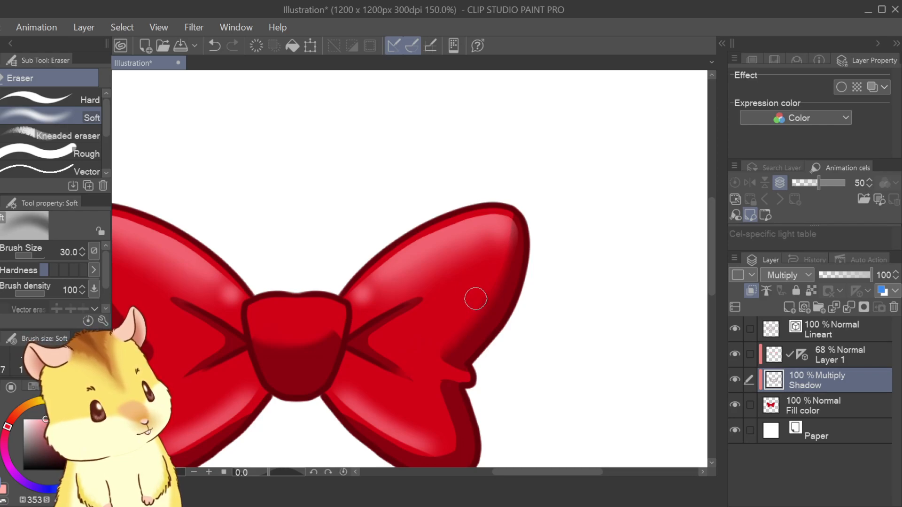
drag(482, 338, 576, 299)
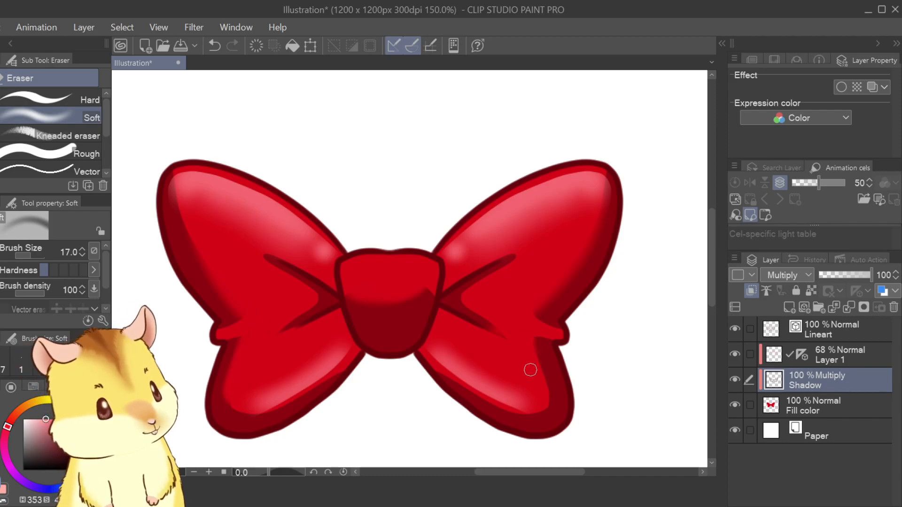
scroll(521, 365, down, 2)
drag(578, 373, 493, 331)
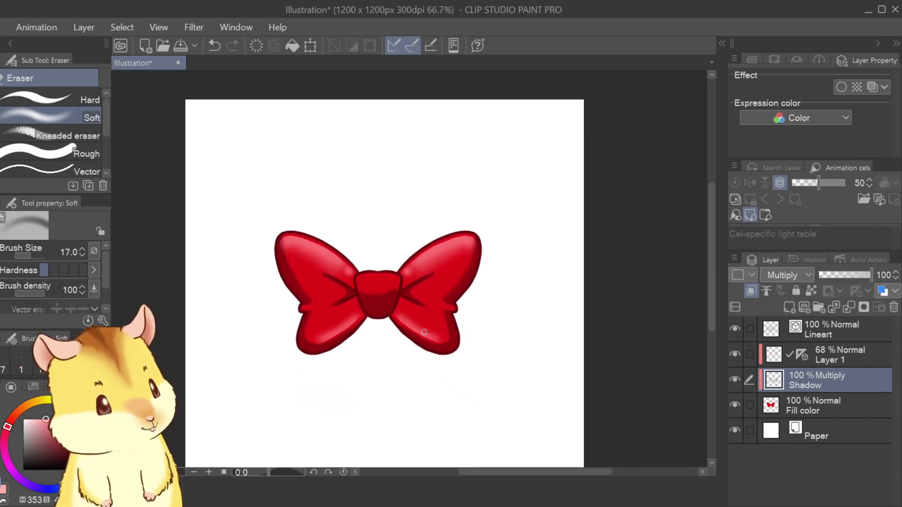
scroll(413, 308, up, 2)
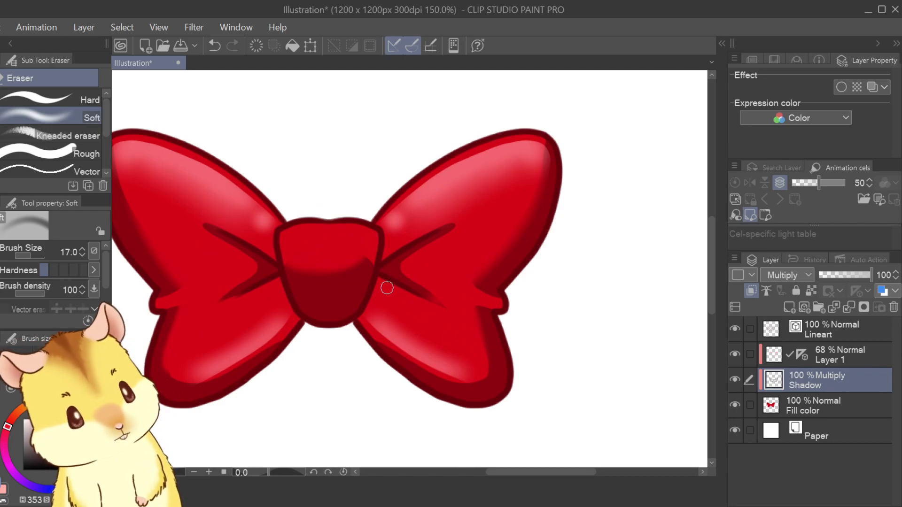
Add a raster layer above Fill color, clip it to the layer below, and pick white for the G-pen
click(815, 405)
click(789, 308)
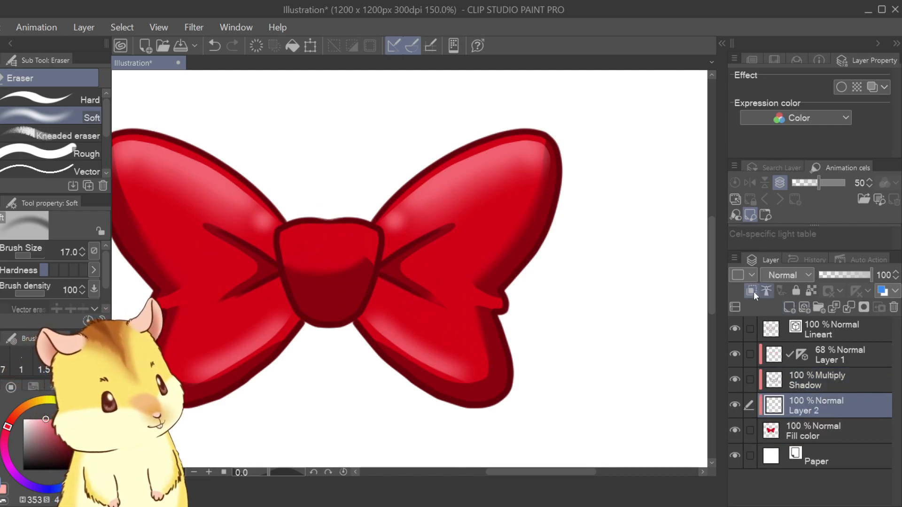
key(p)
alt+click(328, 140)
Paint white polka dots across both loops and the knot with the G-pen at sizes 80 and 70
mouse_move(563, 187)
mouse_down()
mouse_move(550, 219)
mouse_move(564, 221)
mouse_up()
key(ctrl+z)
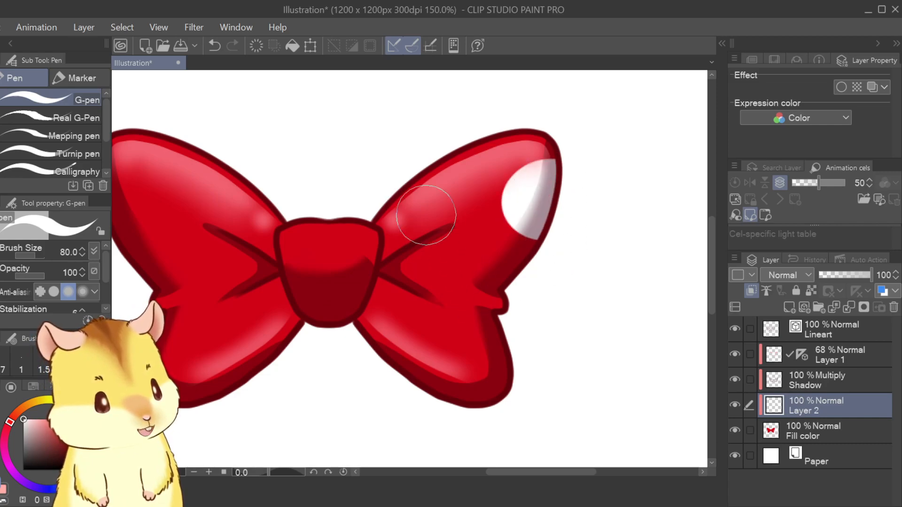
drag(423, 218, 419, 193)
drag(414, 335, 419, 339)
drag(326, 232, 342, 222)
key([)
drag(172, 178, 176, 182)
drag(152, 240, 145, 258)
drag(206, 340, 195, 336)
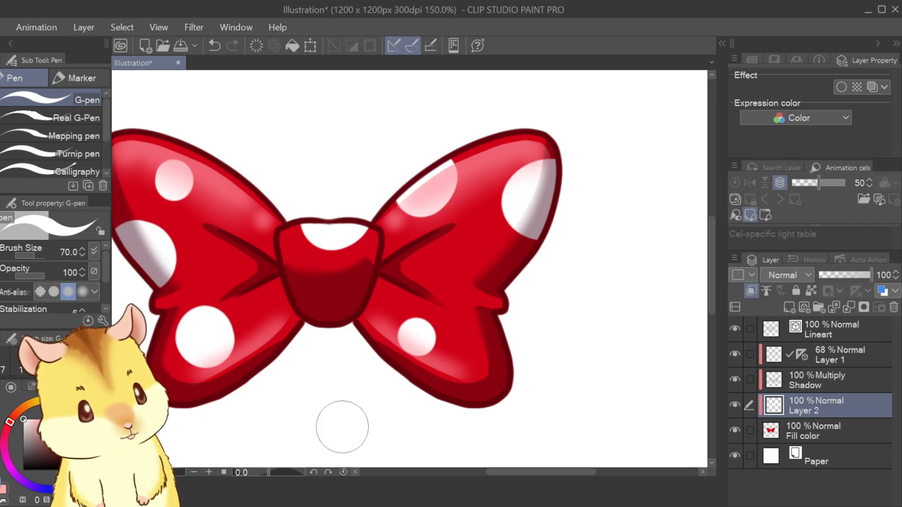
drag(257, 228, 252, 232)
scroll(373, 297, down, 2)
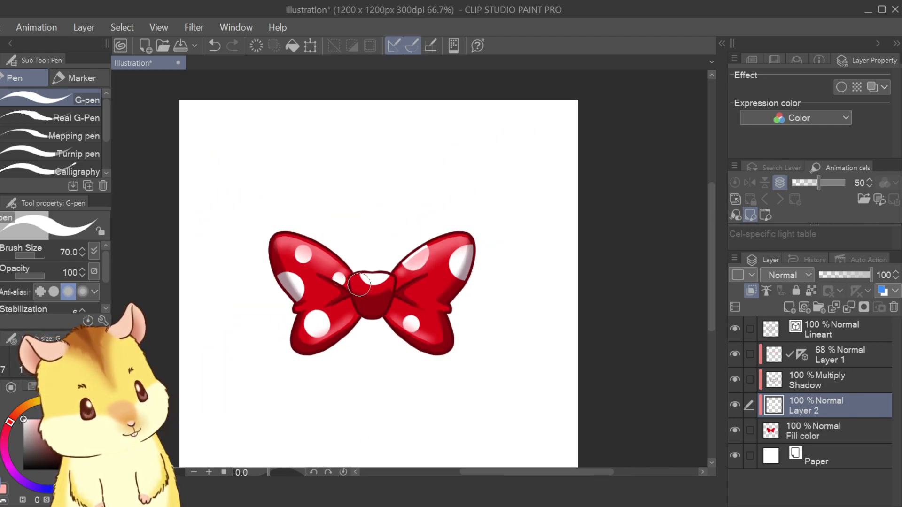
scroll(570, 352, down, 1)
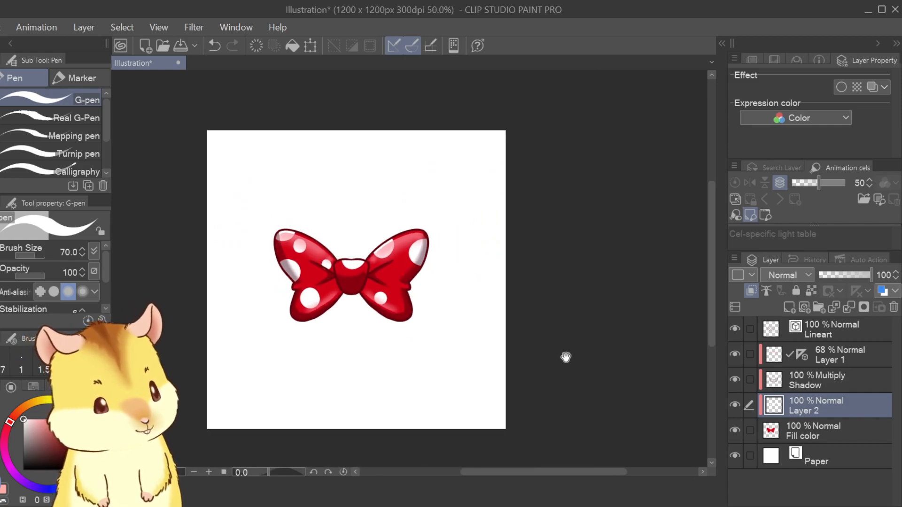
Test Overlay on the highlight layer and settle on Screen as its blending mode
click(833, 352)
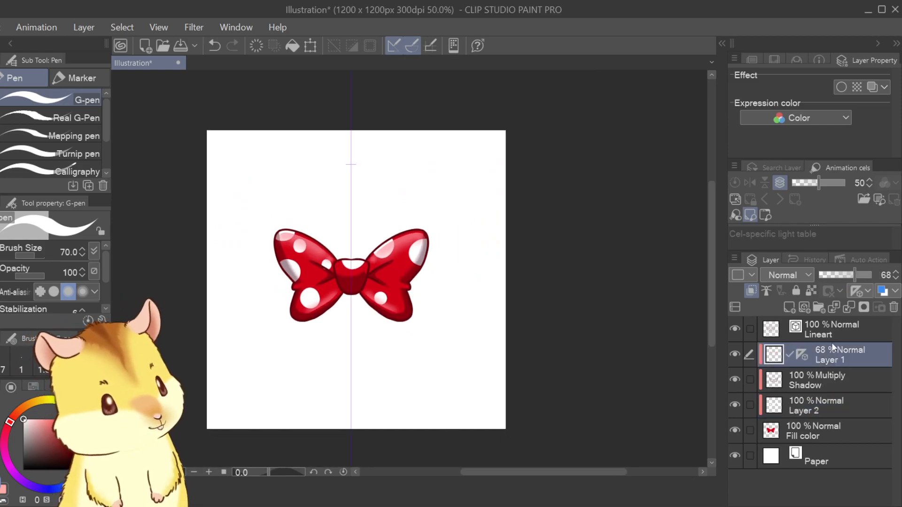
click(782, 211)
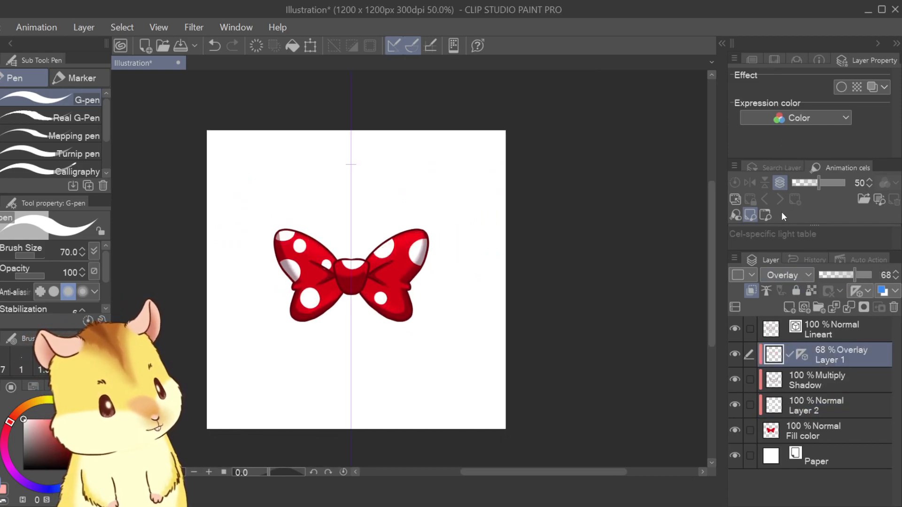
click(797, 133)
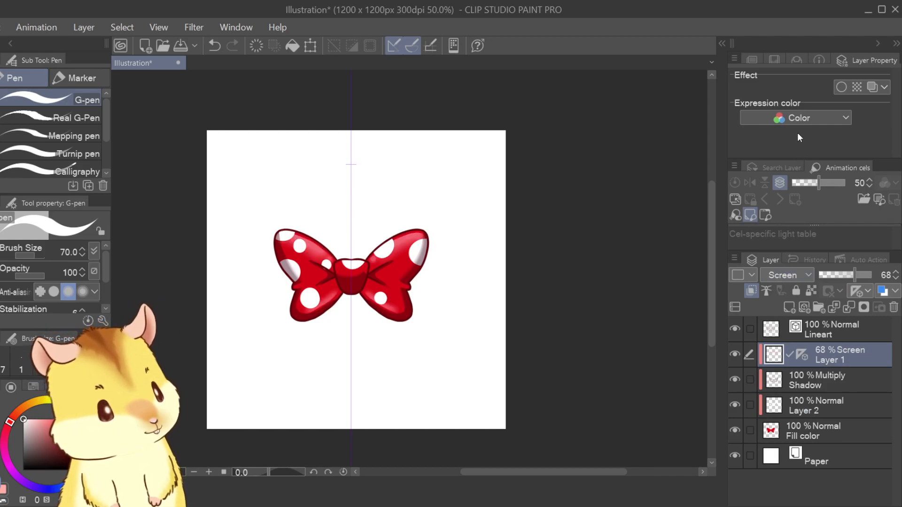
scroll(459, 302, up, 1)
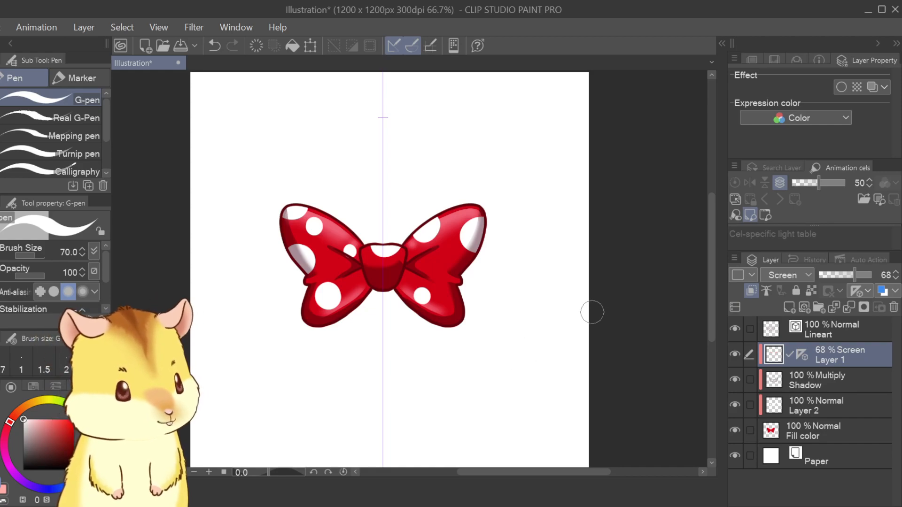
click(830, 334)
click(820, 308)
click(833, 357)
click(836, 331)
click(893, 307)
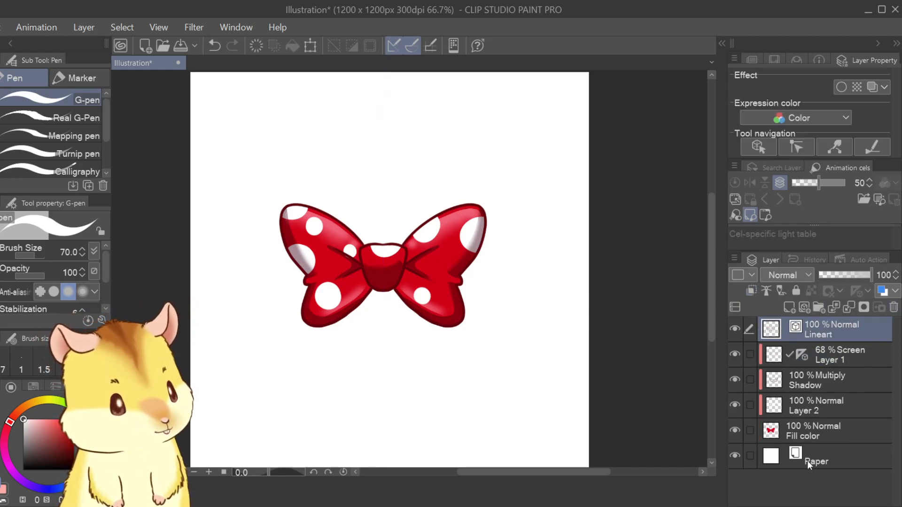
Create a layer folder, move all the bow layers from Lineart to Fill color into it, and collapse it
click(819, 308)
click(825, 352)
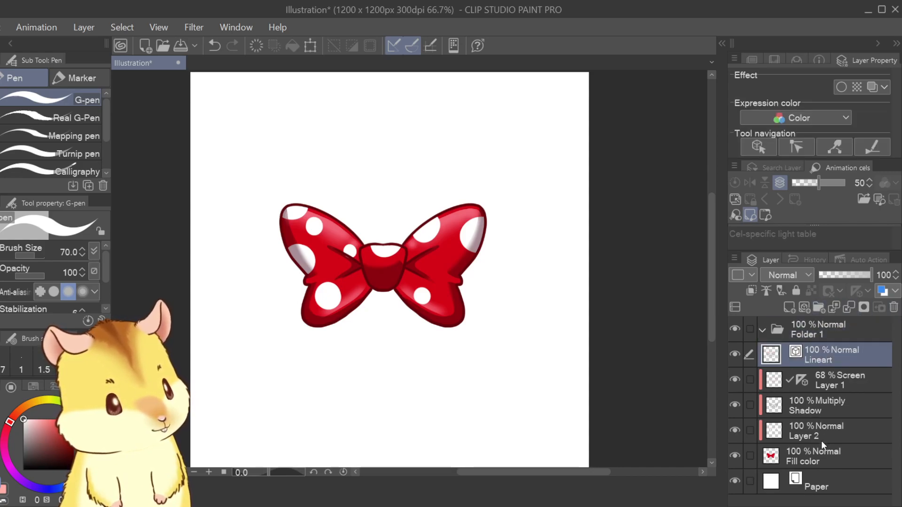
shift+click(821, 455)
drag(825, 358, 811, 334)
click(762, 329)
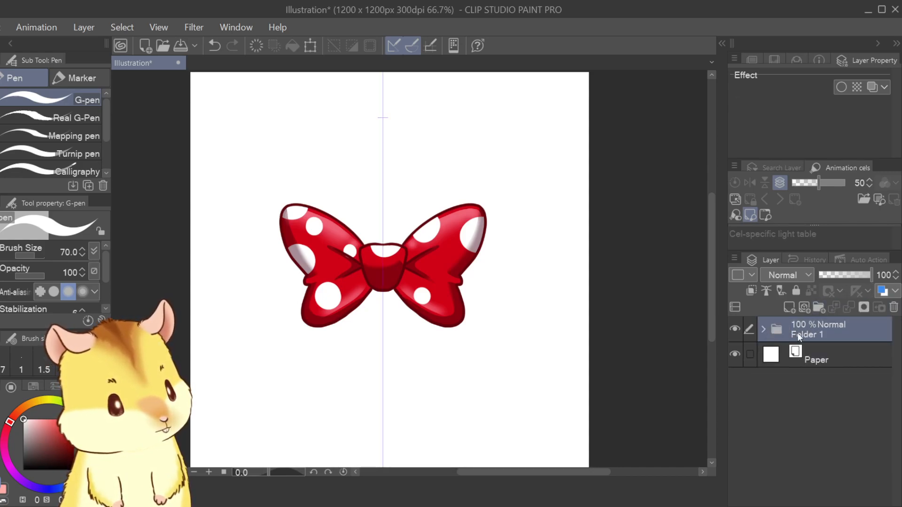
Select the outline of the folder's contents and expand the selection to leave a margin around the bow
ctrl+click(775, 332)
scroll(399, 258, up, 3)
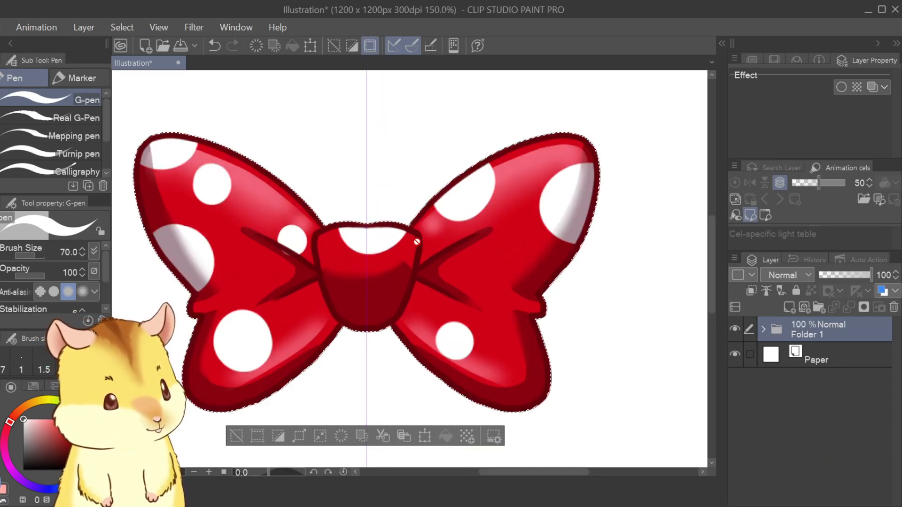
click(117, 26)
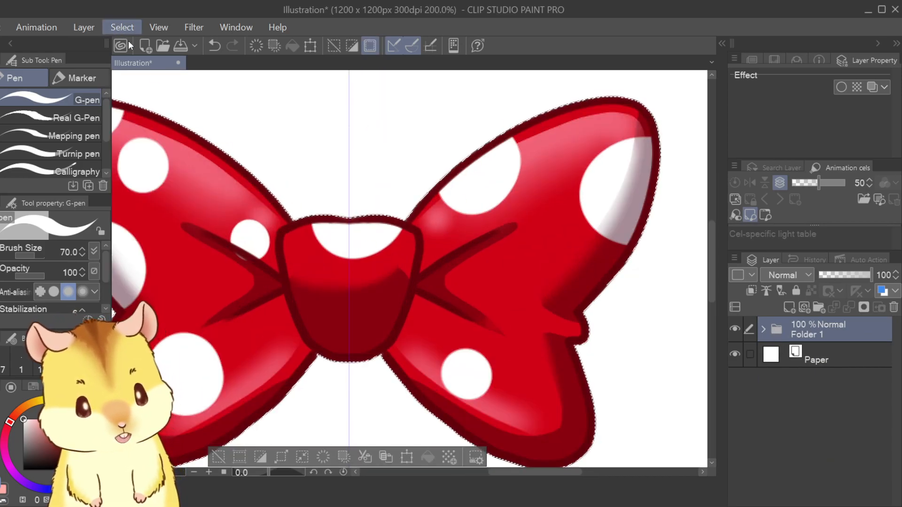
click(179, 116)
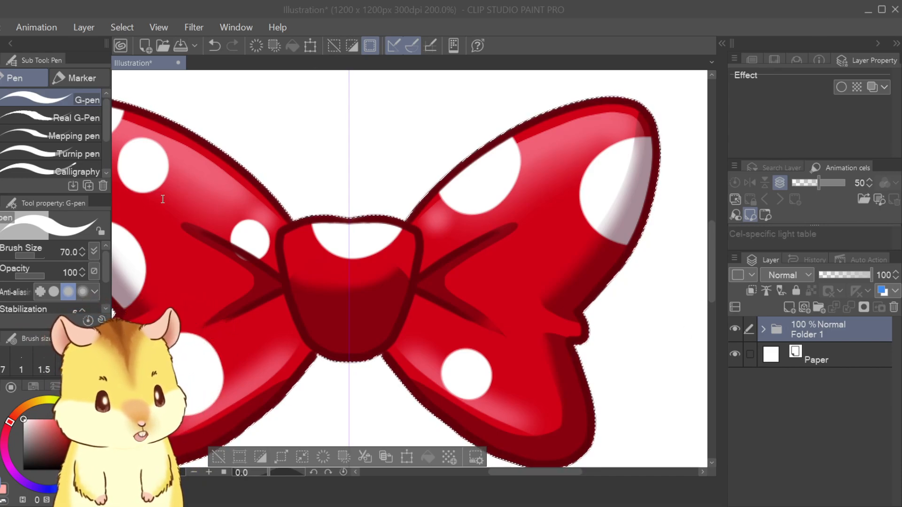
click(405, 228)
scroll(405, 228, down, 1)
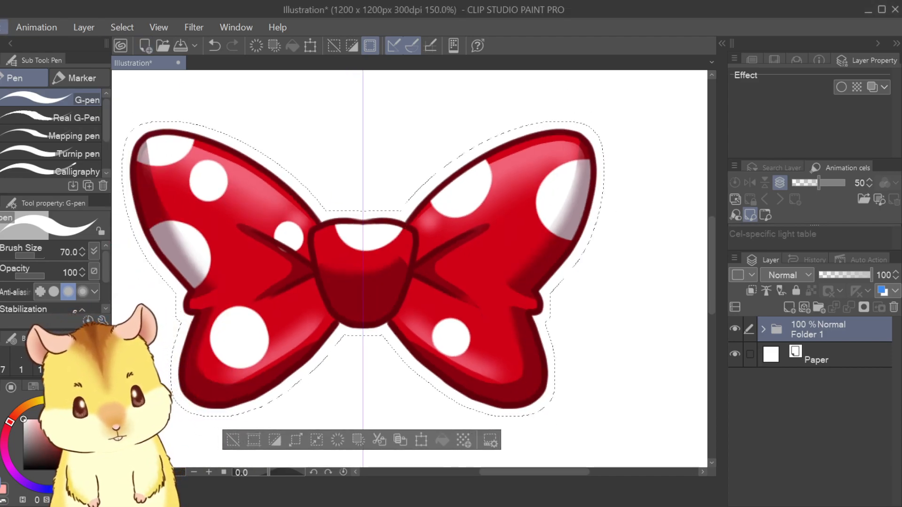
Crop the canvas to the expanded selection around the bow and deselect
click(42, 348)
key(ctrl+d)
scroll(550, 229, down, 1)
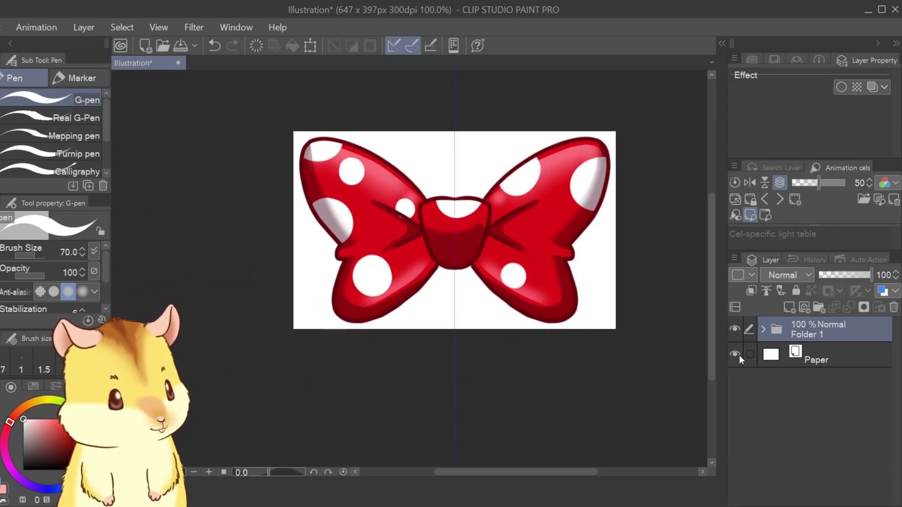
Delete the Paper layer and export the bow as an image with a transparent background
click(816, 358)
click(894, 308)
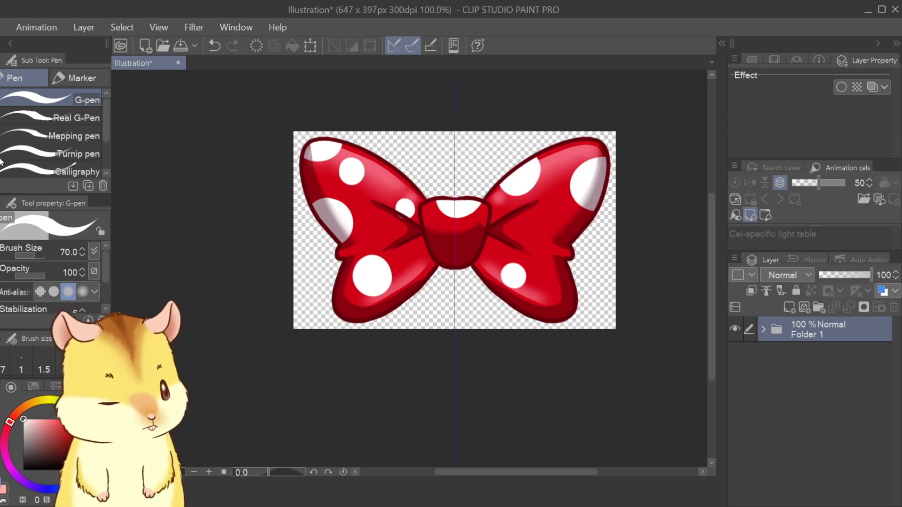
click(289, 205)
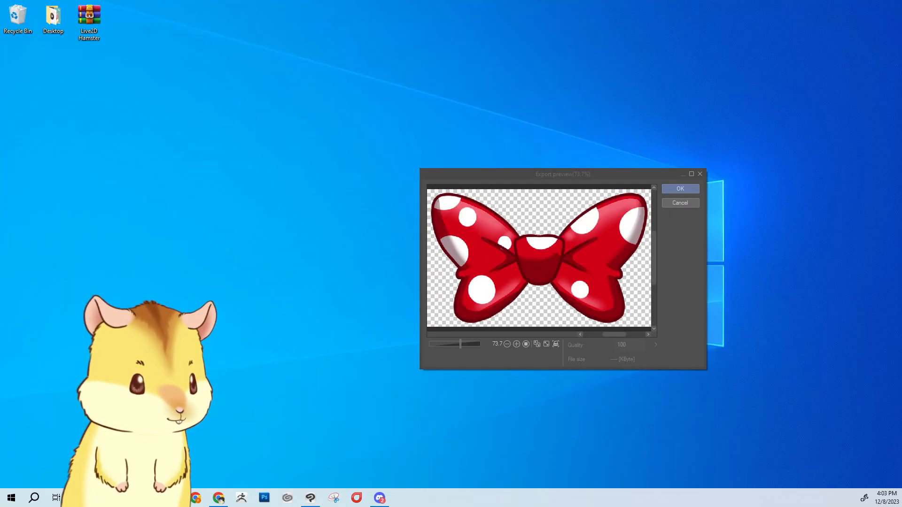
click(686, 190)
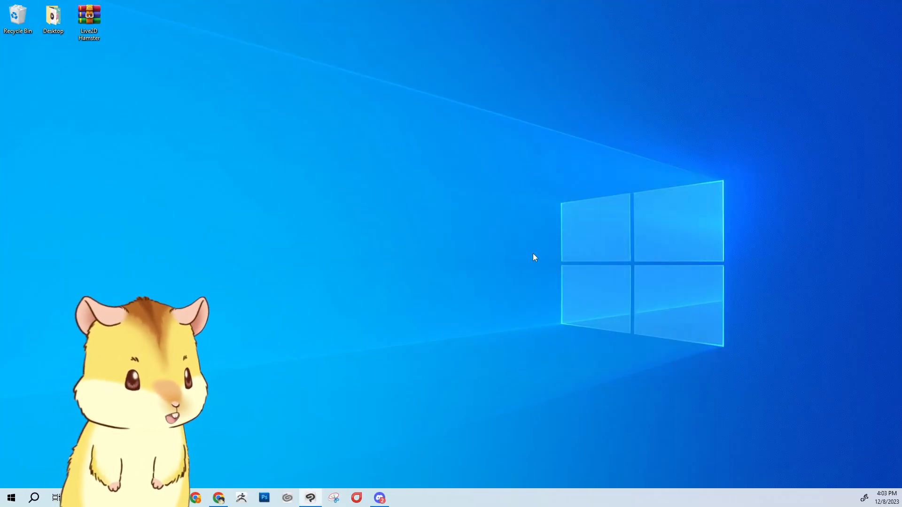